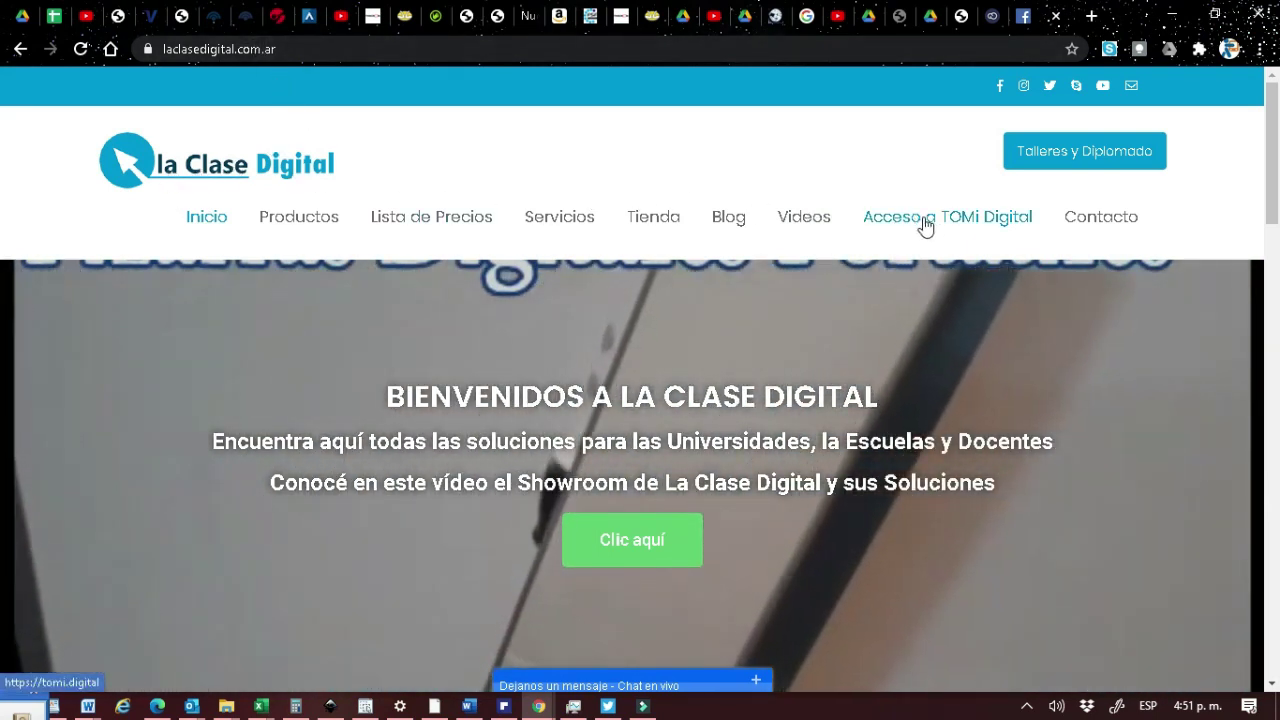
# - Go to TOMi Digital and create a class named "Fin de Año 2do. A" in the Diversión area
pyautogui.click(924, 226)
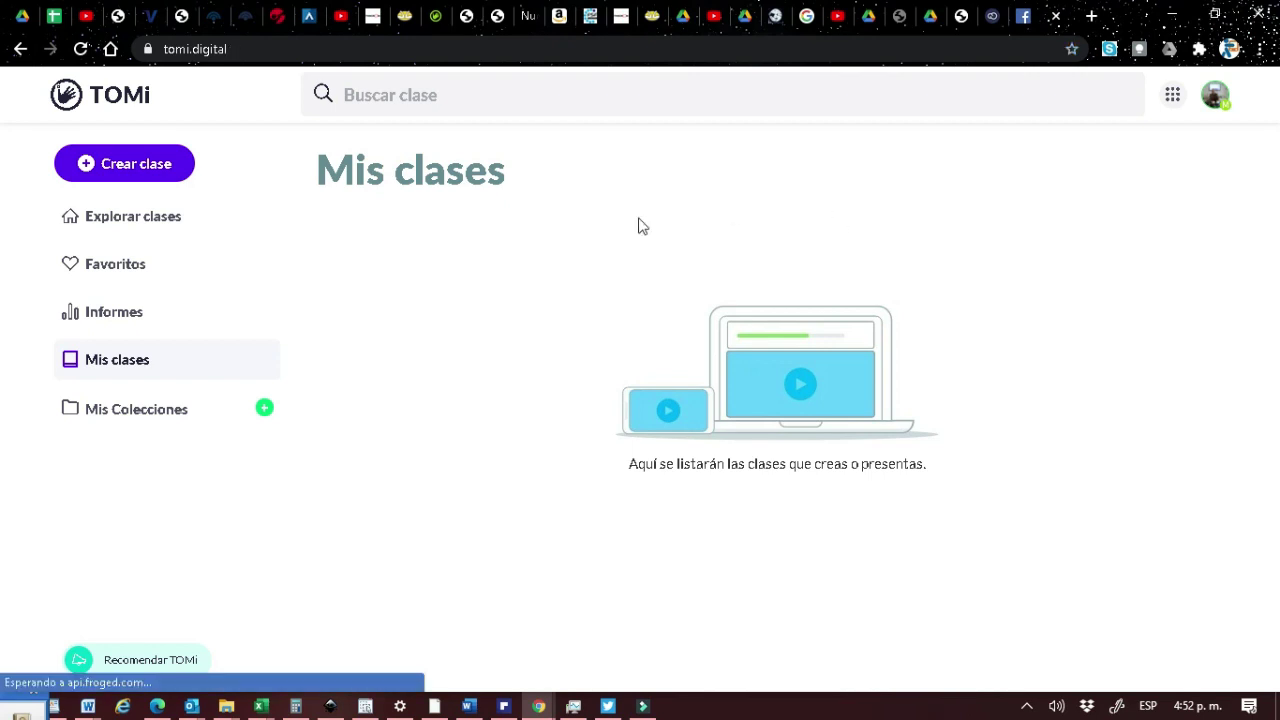
pyautogui.click(130, 172)
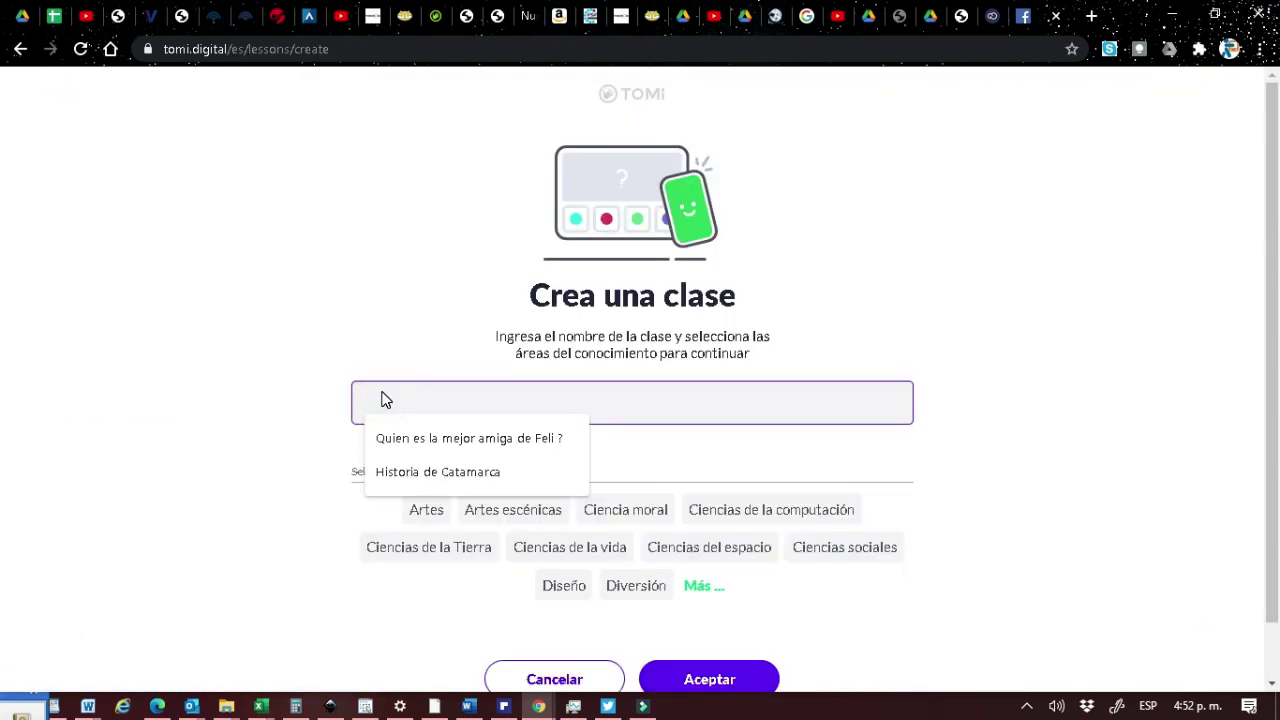
pyautogui.write('Fin de Año 2do. A')
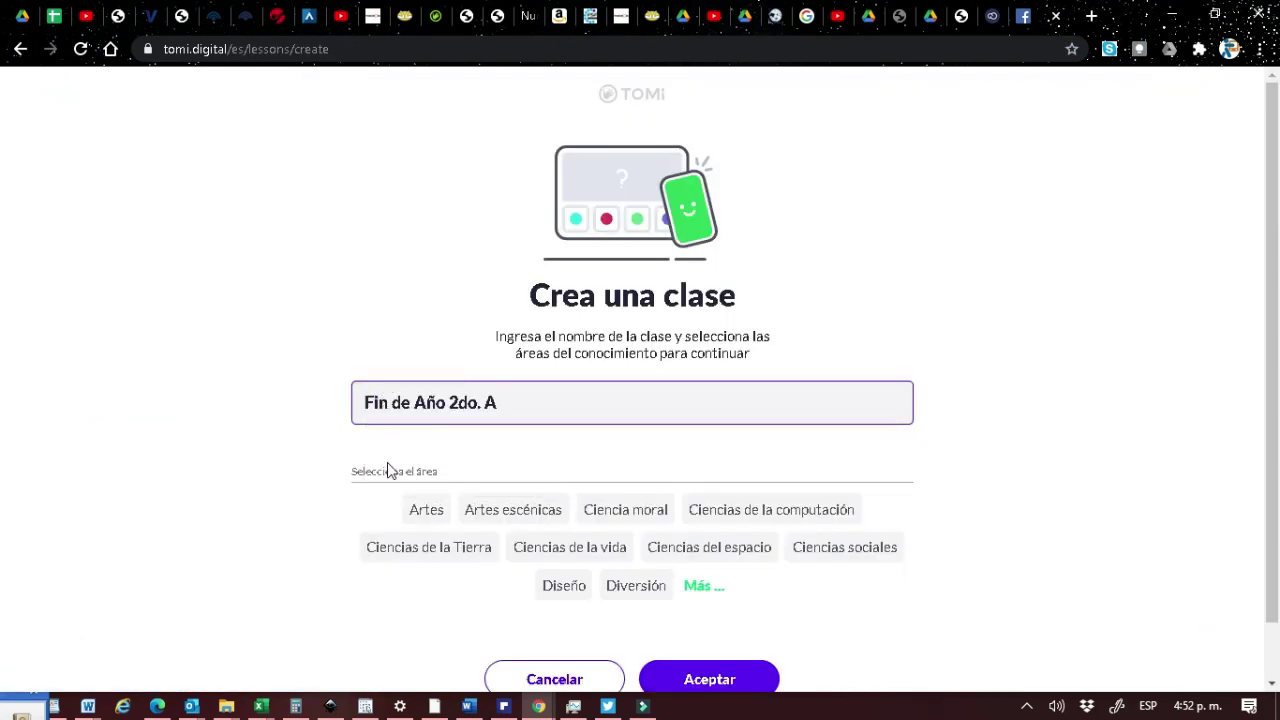
pyautogui.click(636, 586)
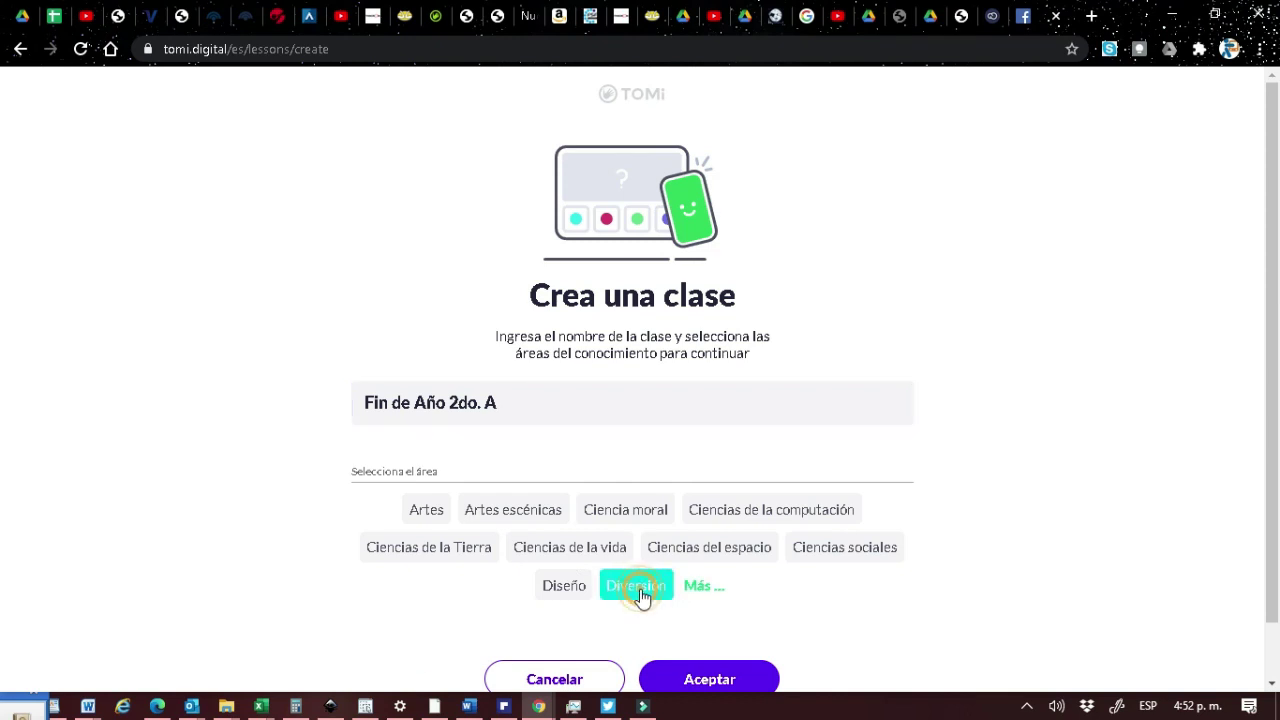
pyautogui.click(714, 678)
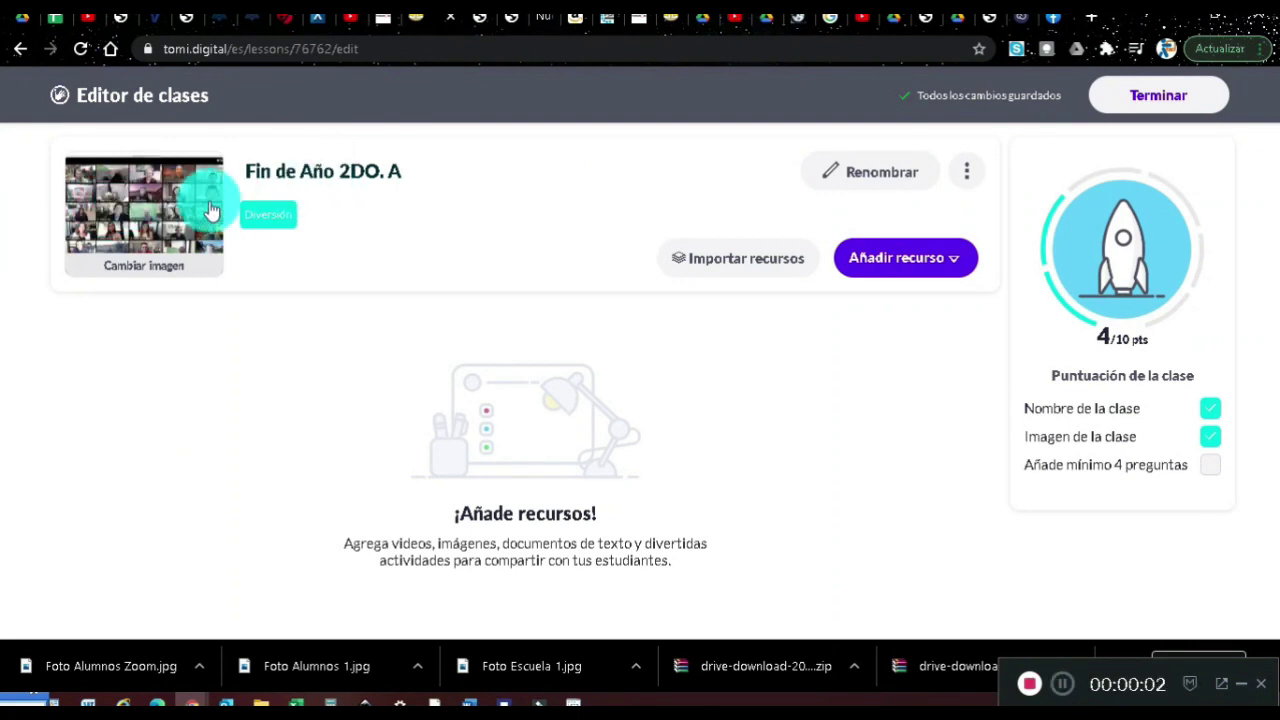
# - Add a single-answer question "Cuando se fundó el Colegio" with the answer options 1930 and 1858
pyautogui.click(953, 264)
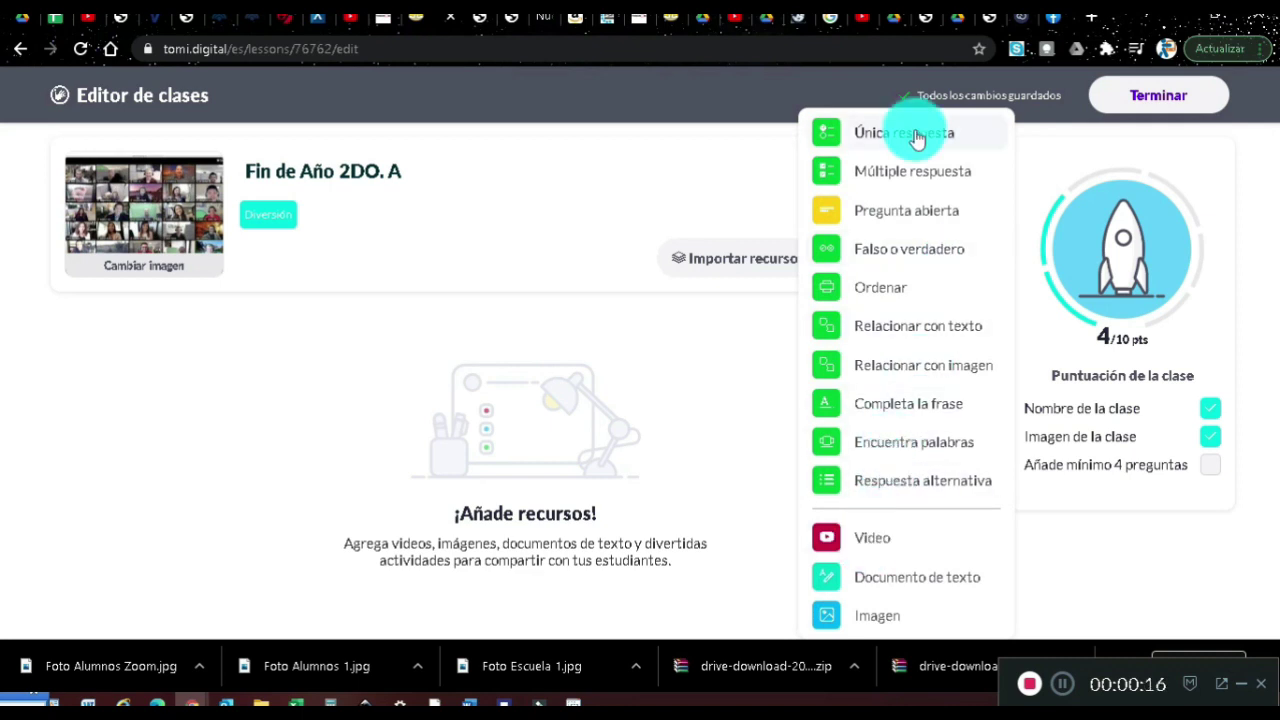
pyautogui.click(917, 139)
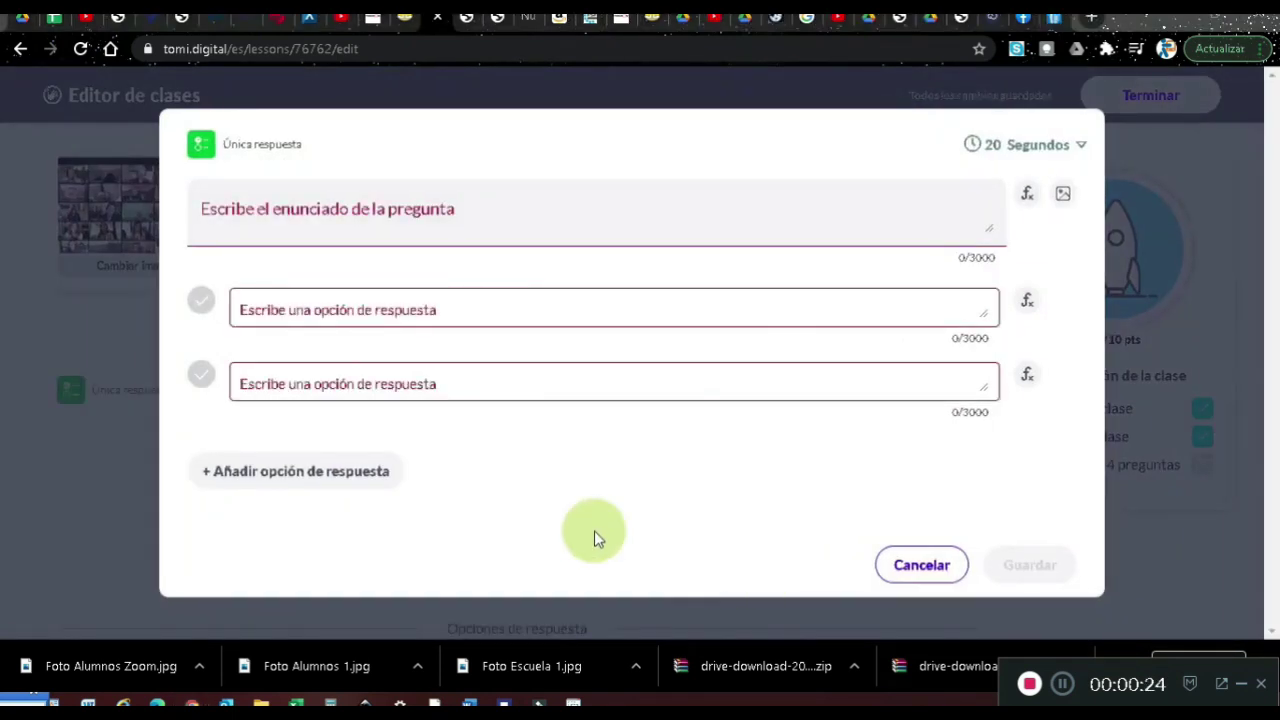
pyautogui.click(230, 226)
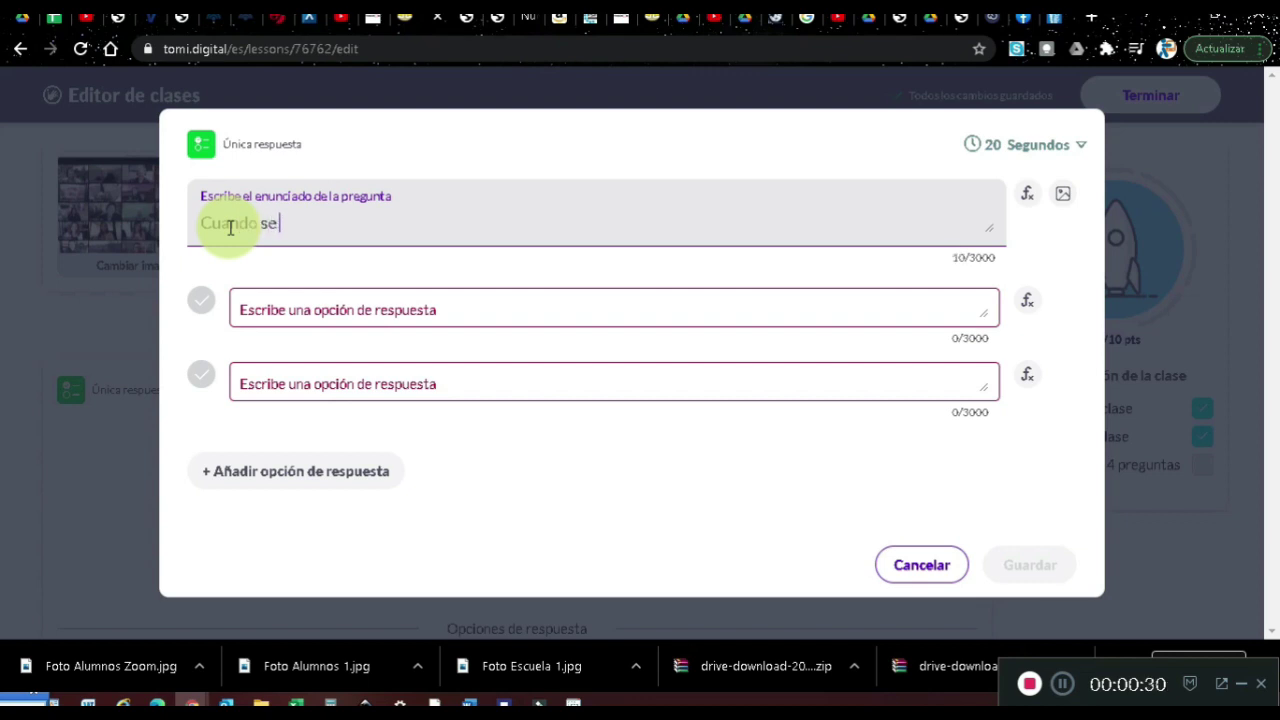
pyautogui.write('Cuando se fu')
pyautogui.write('n')
pyautogui.write('1858')
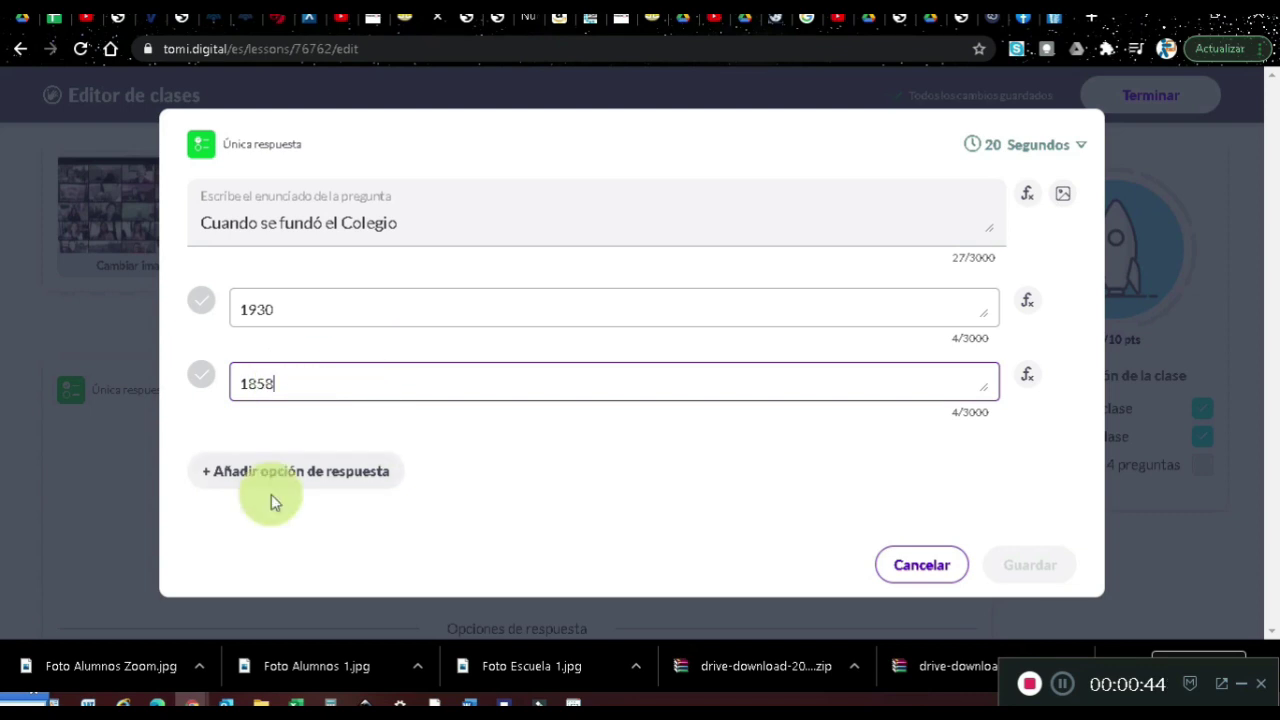
# - Add 1900 as a third answer option, mark it as correct and save the question
pyautogui.click(294, 471)
pyautogui.click(288, 430)
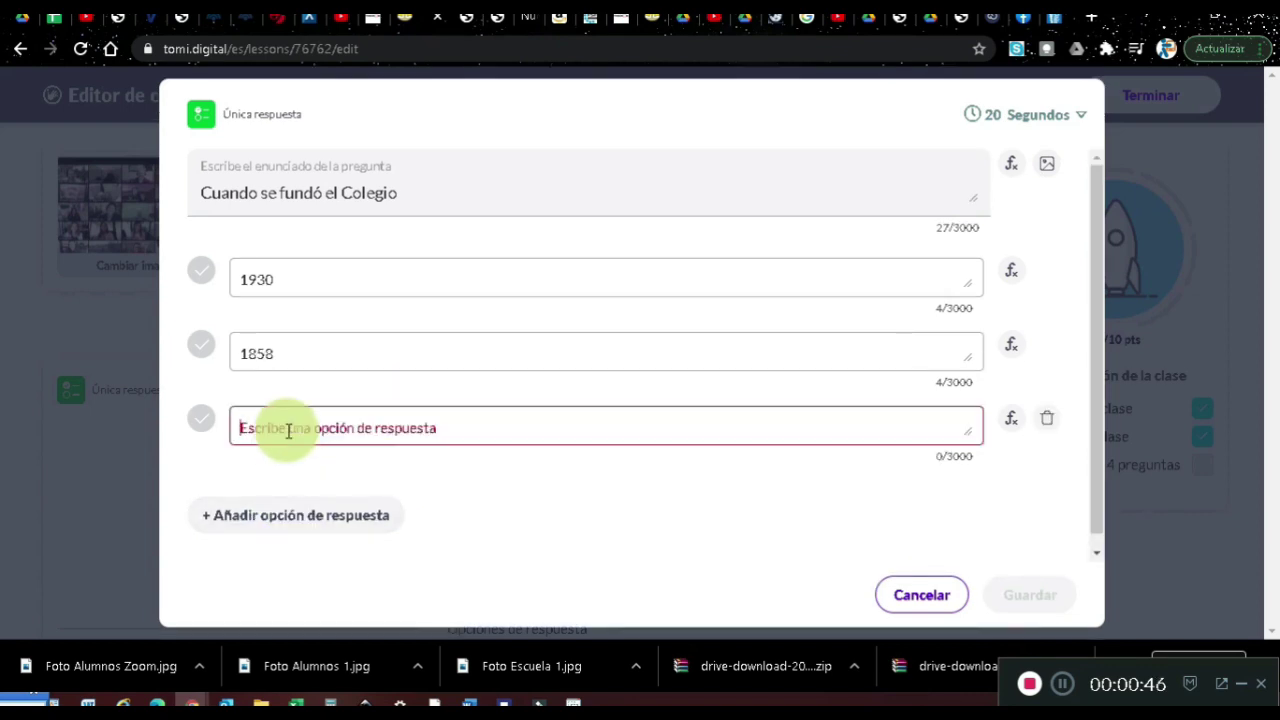
pyautogui.write('1')
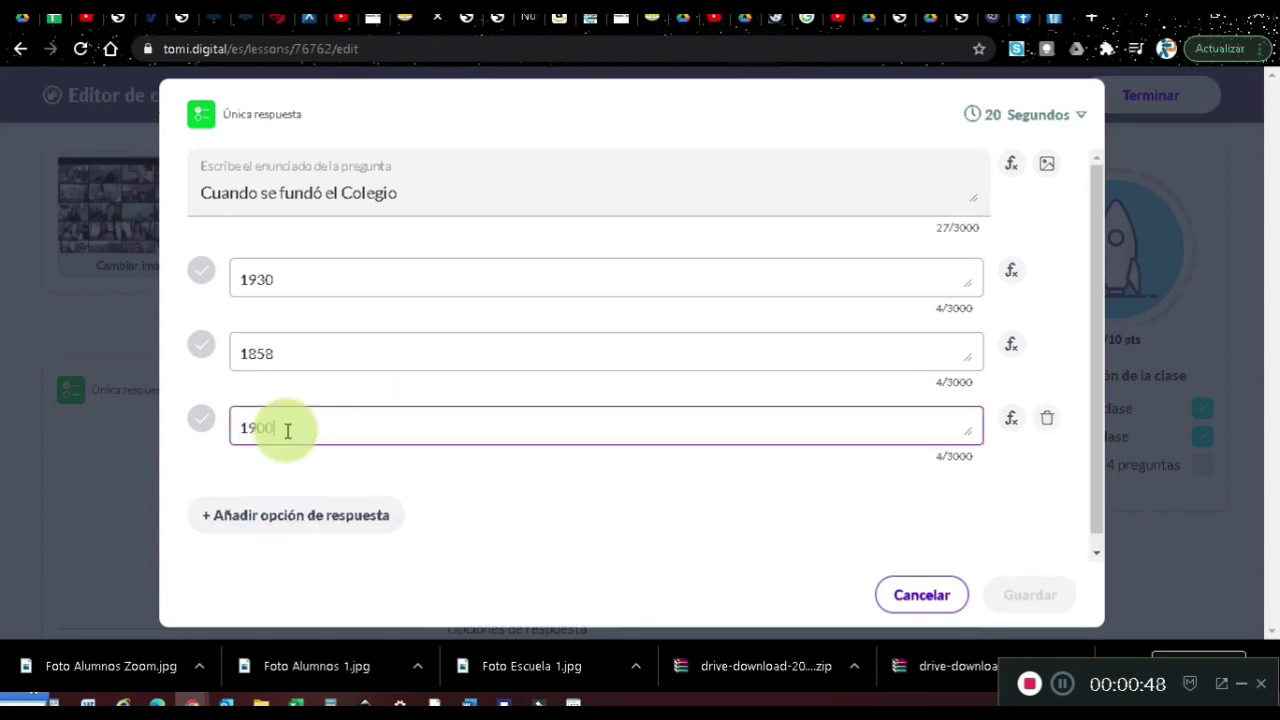
pyautogui.write('900')
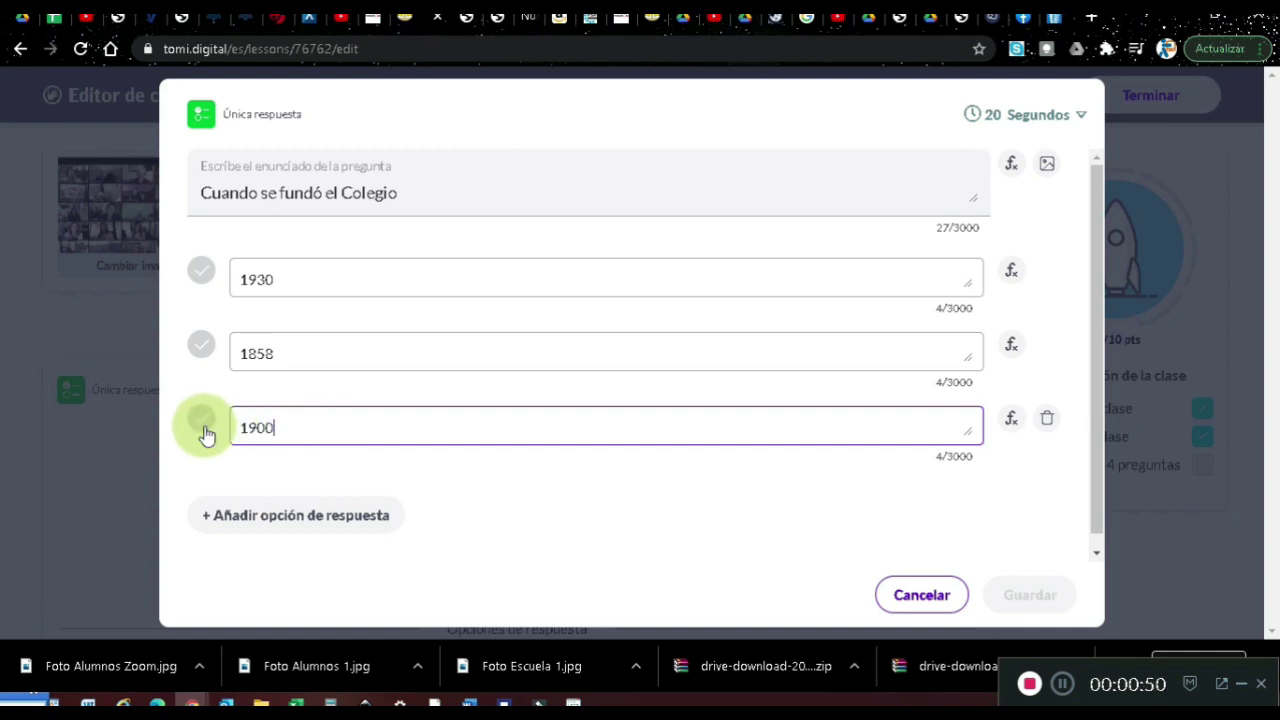
pyautogui.click(204, 430)
pyautogui.click(1035, 592)
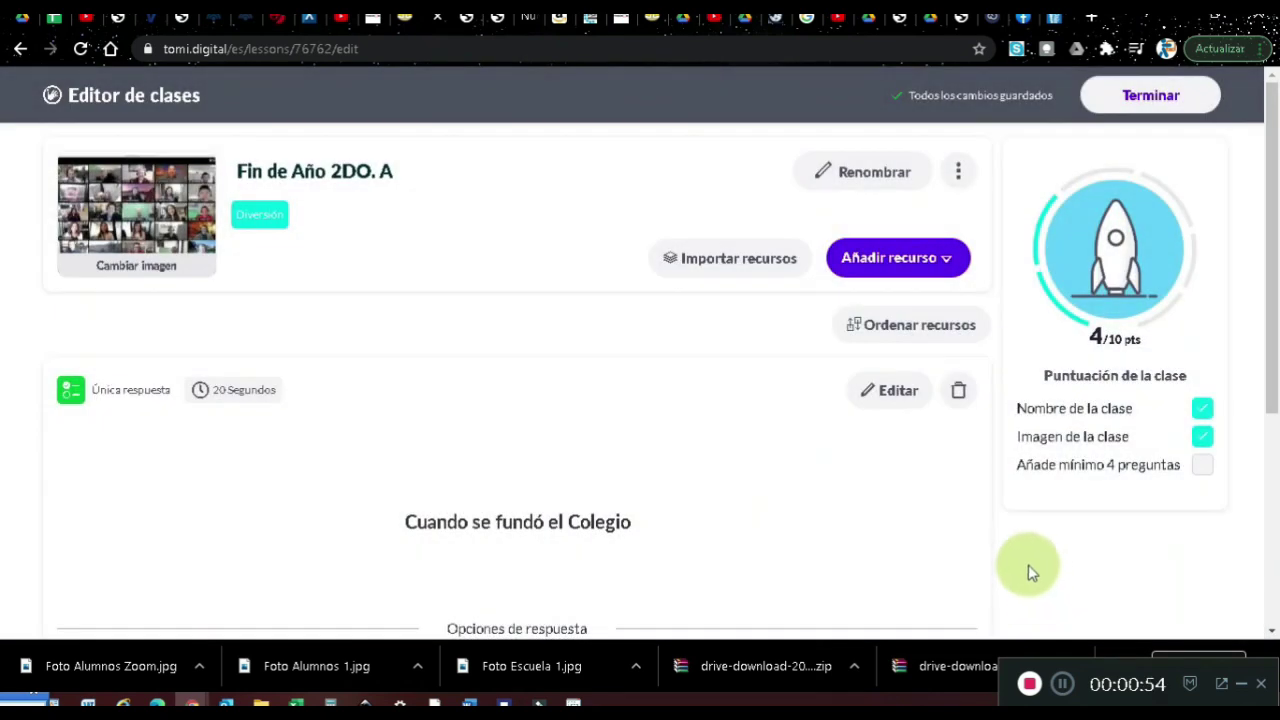
# - Add a Relacionar con texto question pairing the classroom photo with "Curso 2Do. A" and the video-call photo with "Clases por zoom"
pyautogui.click(940, 268)
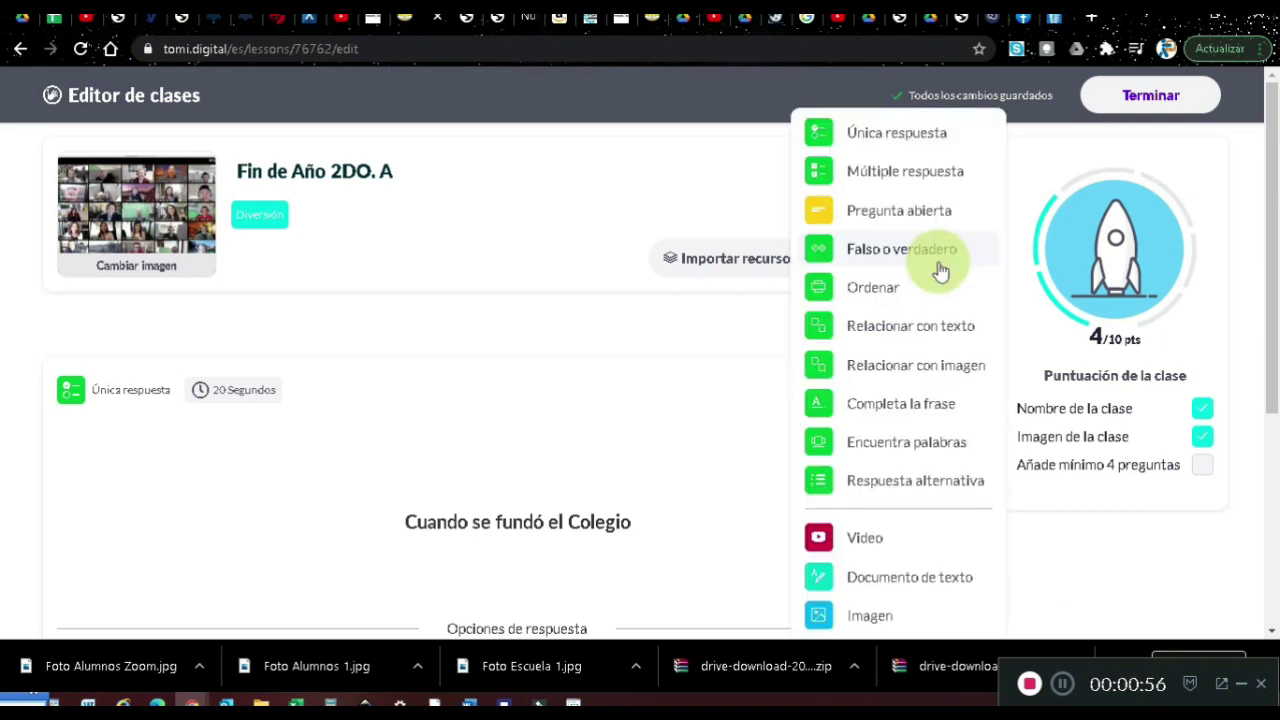
pyautogui.click(910, 326)
pyautogui.write('Relacion')
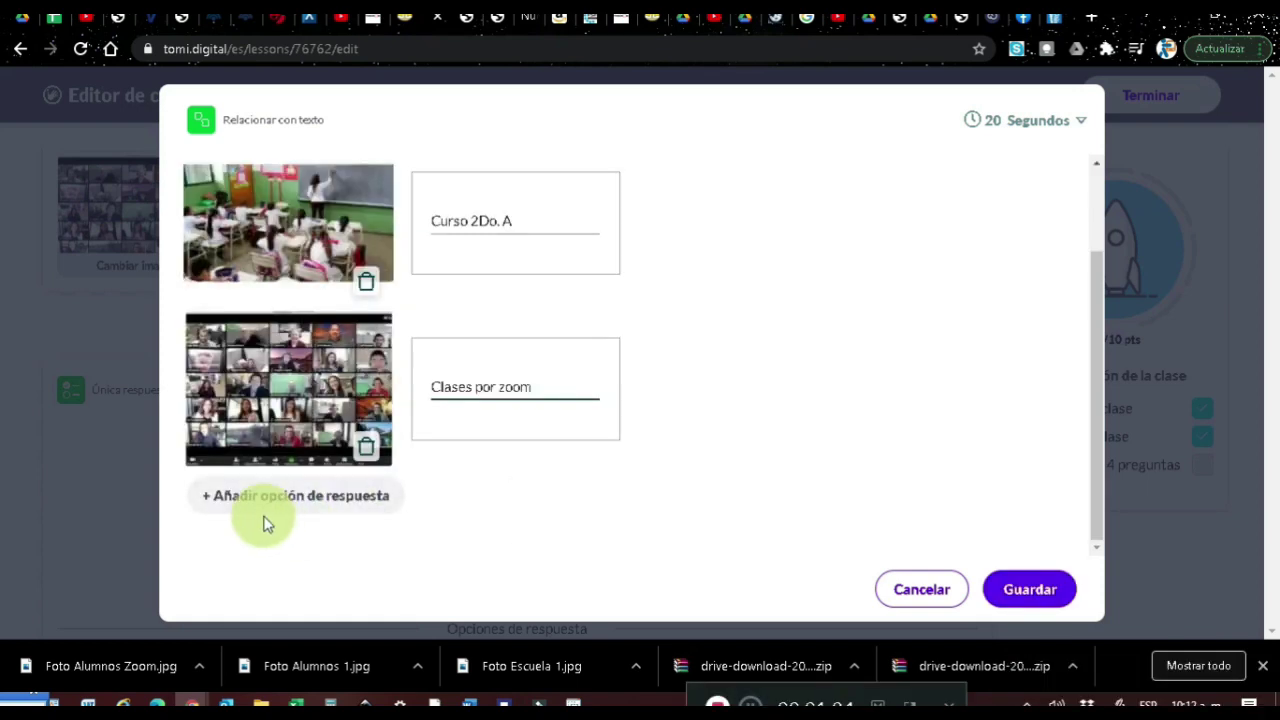
# - Add a third answer pair to the matching question and insert the image Foto Escuela 1 into it
pyautogui.click(263, 500)
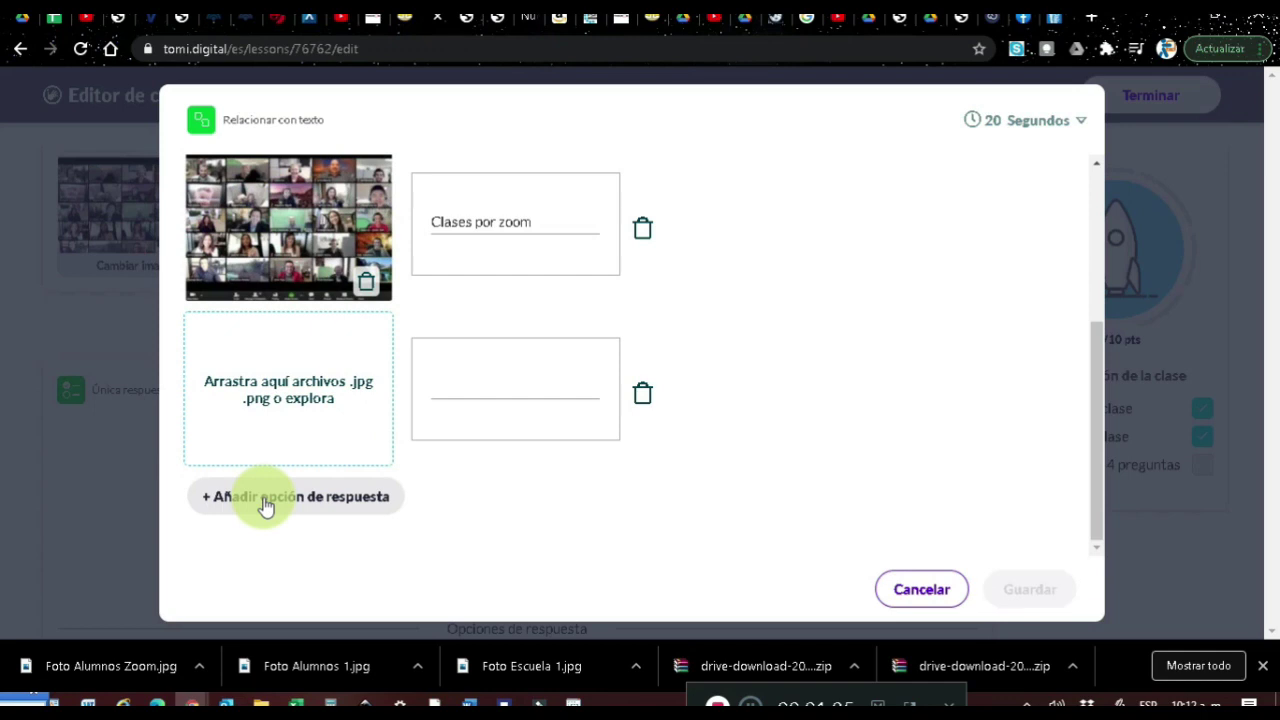
pyautogui.click(263, 390)
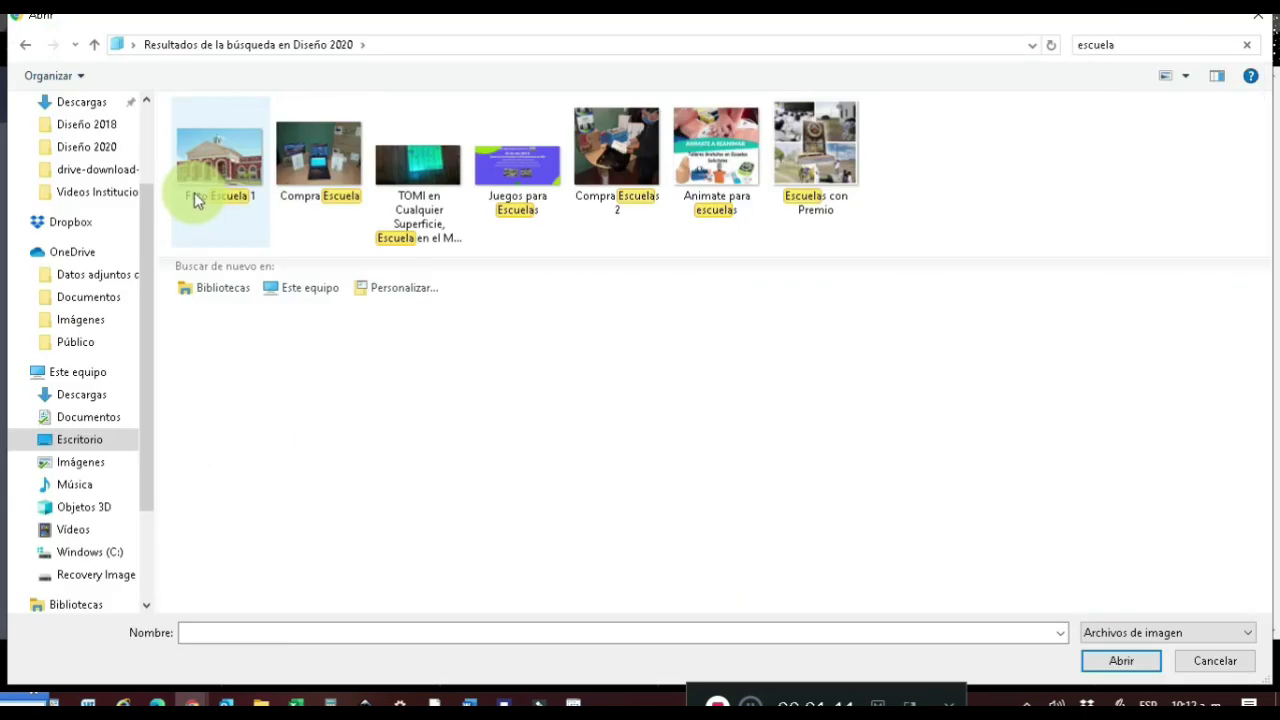
pyautogui.click(197, 196)
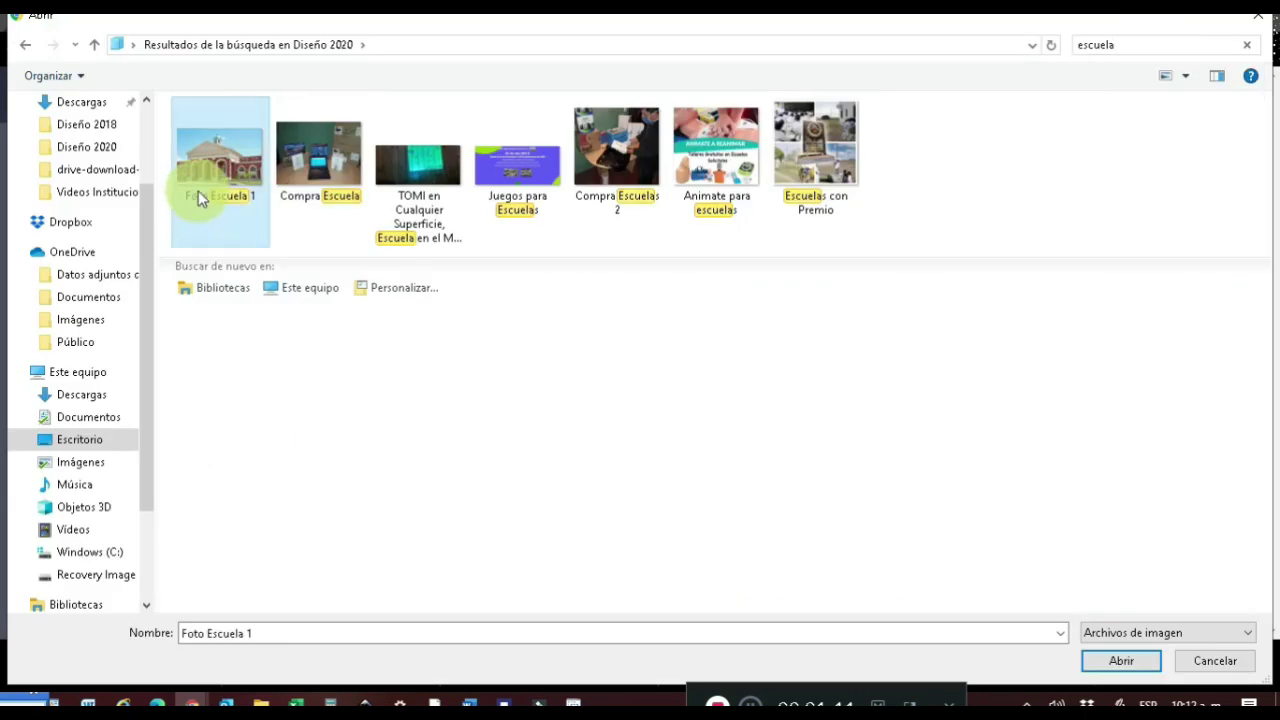
pyautogui.click(1110, 660)
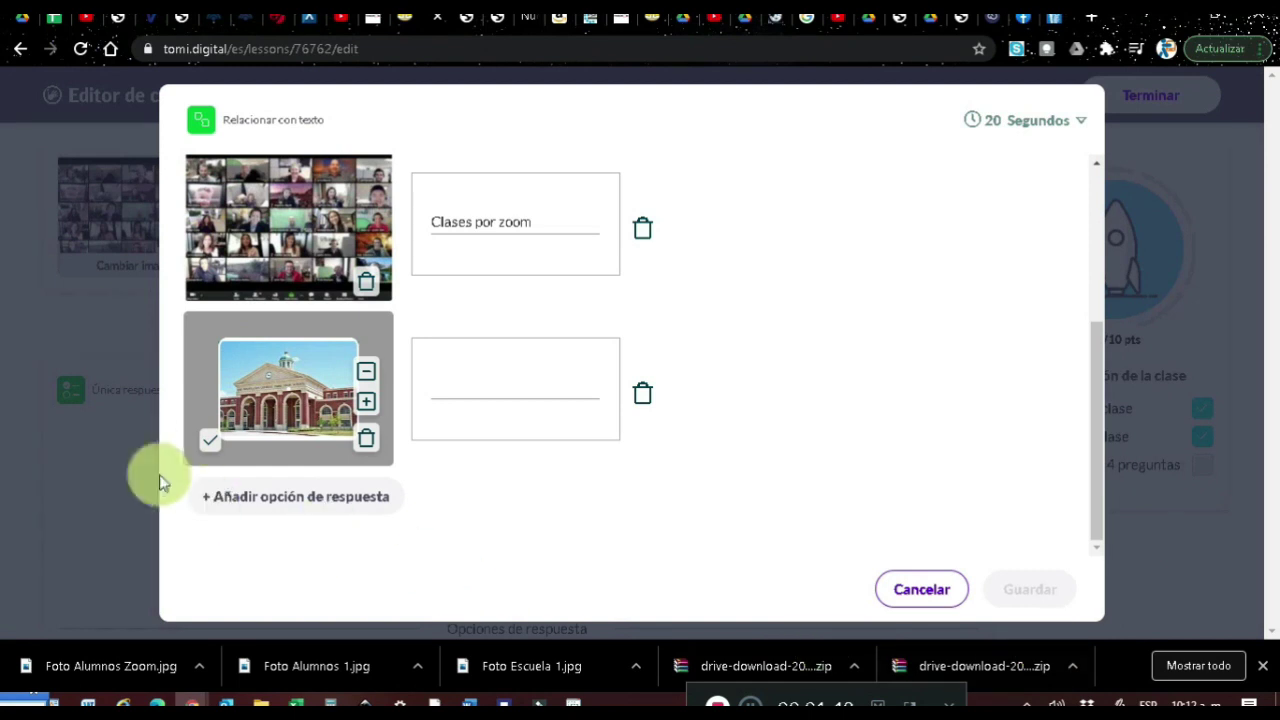
pyautogui.click(210, 442)
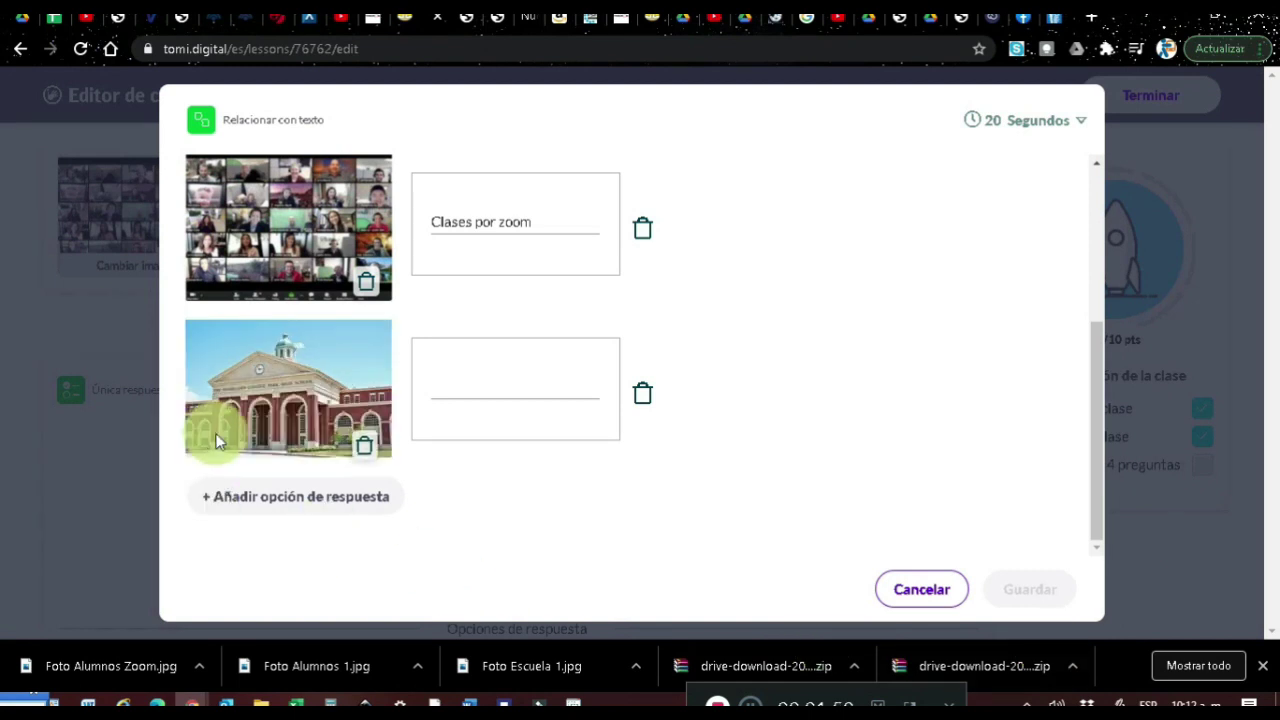
# - Label the school building image "Escuela" and save the matching question
pyautogui.click(494, 387)
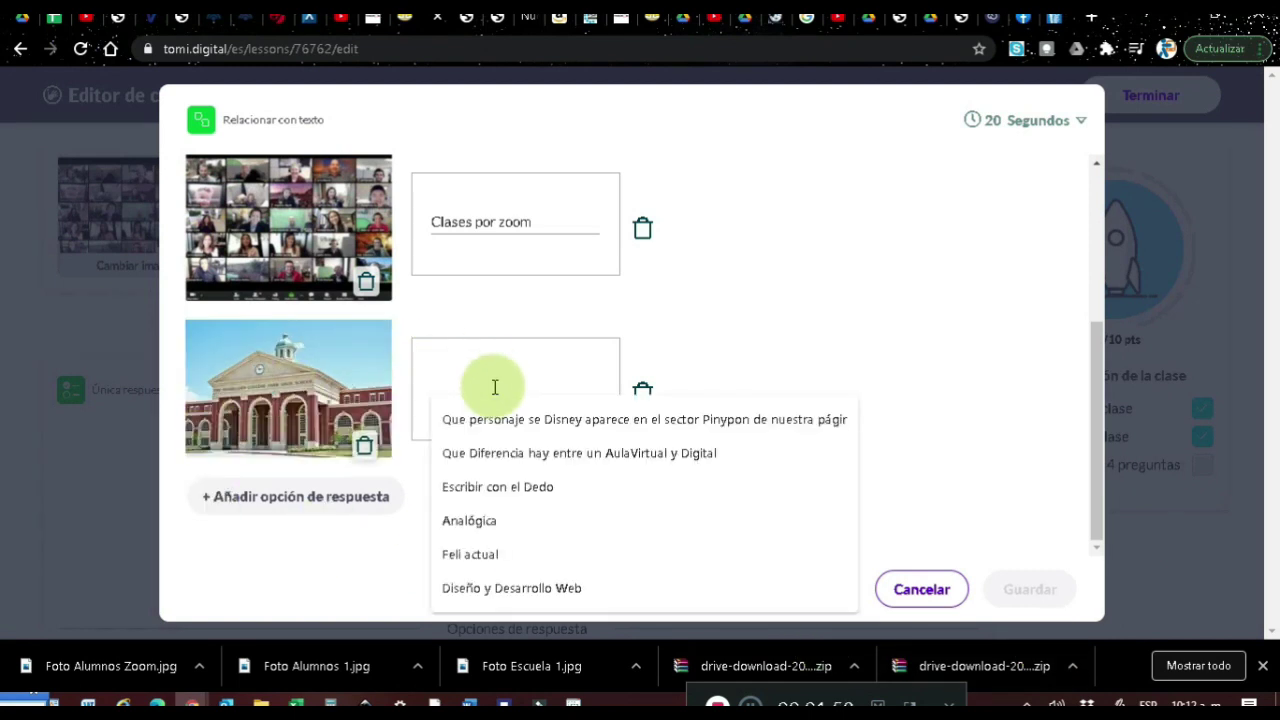
pyautogui.write('Escuela')
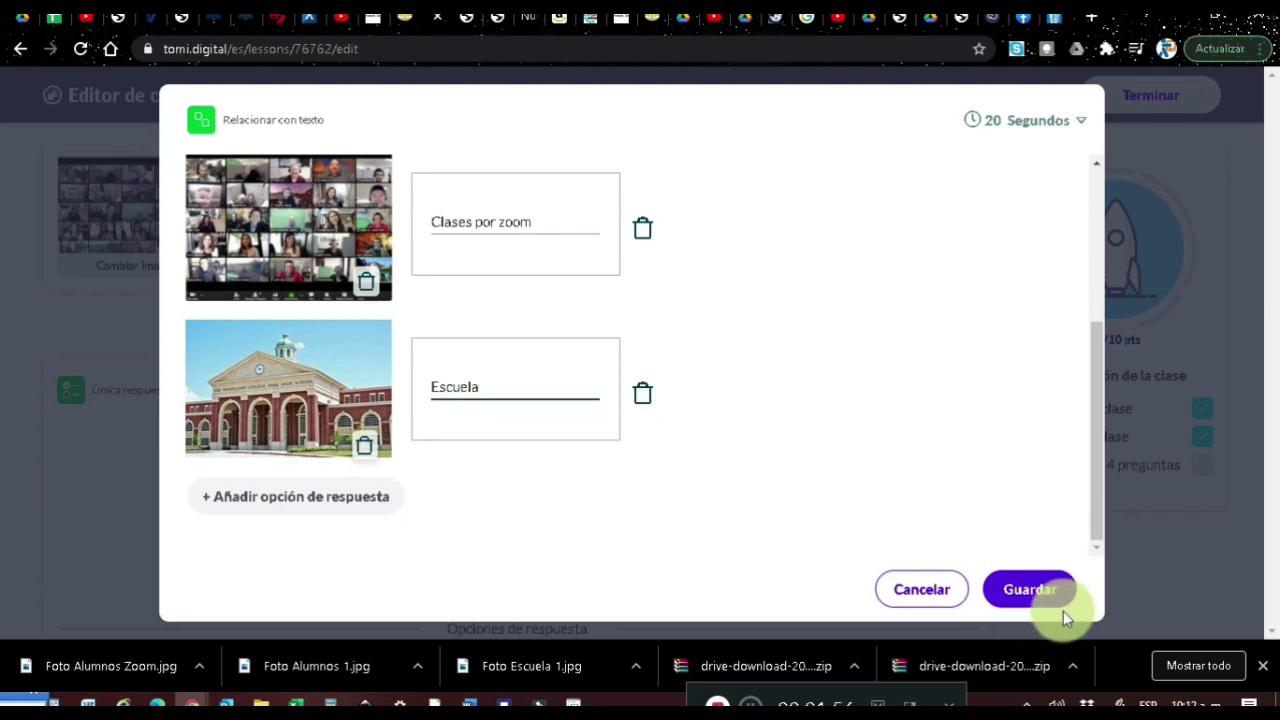
pyautogui.click(1030, 589)
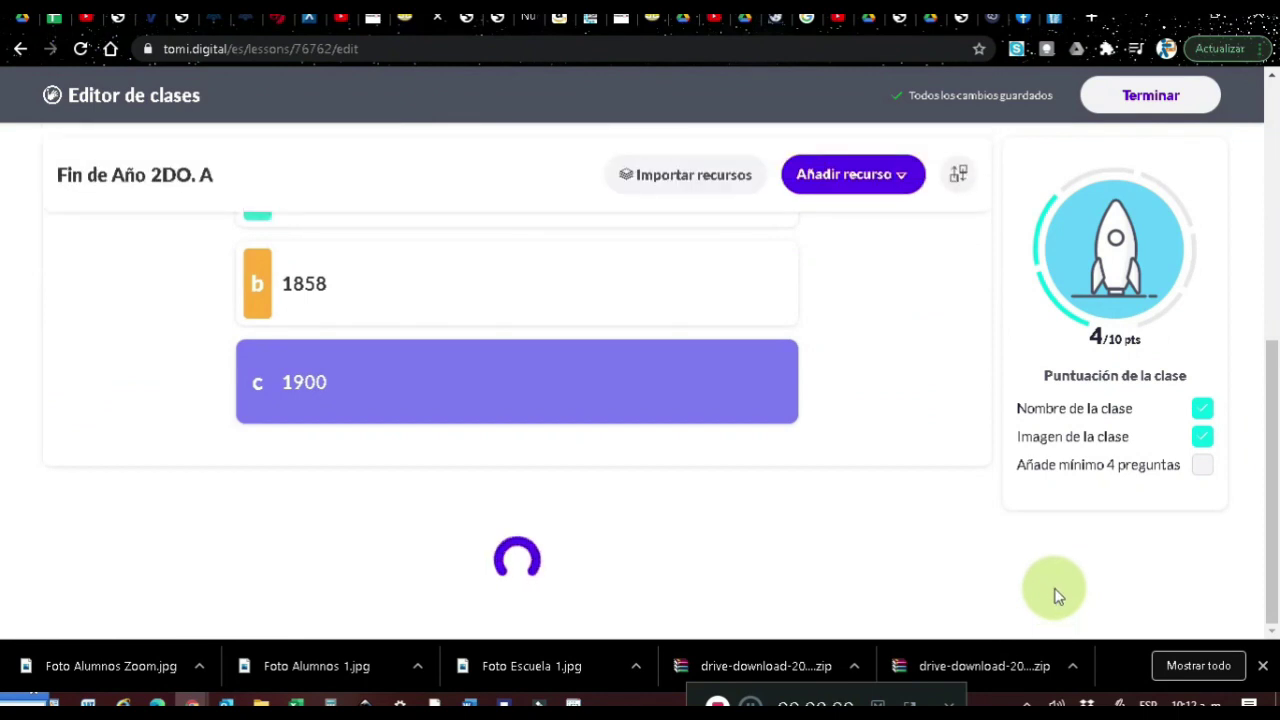
# - Add an Encuentra palabras question with the statement "Encuentra el nombre de 3 compañeros"
pyautogui.click(853, 174)
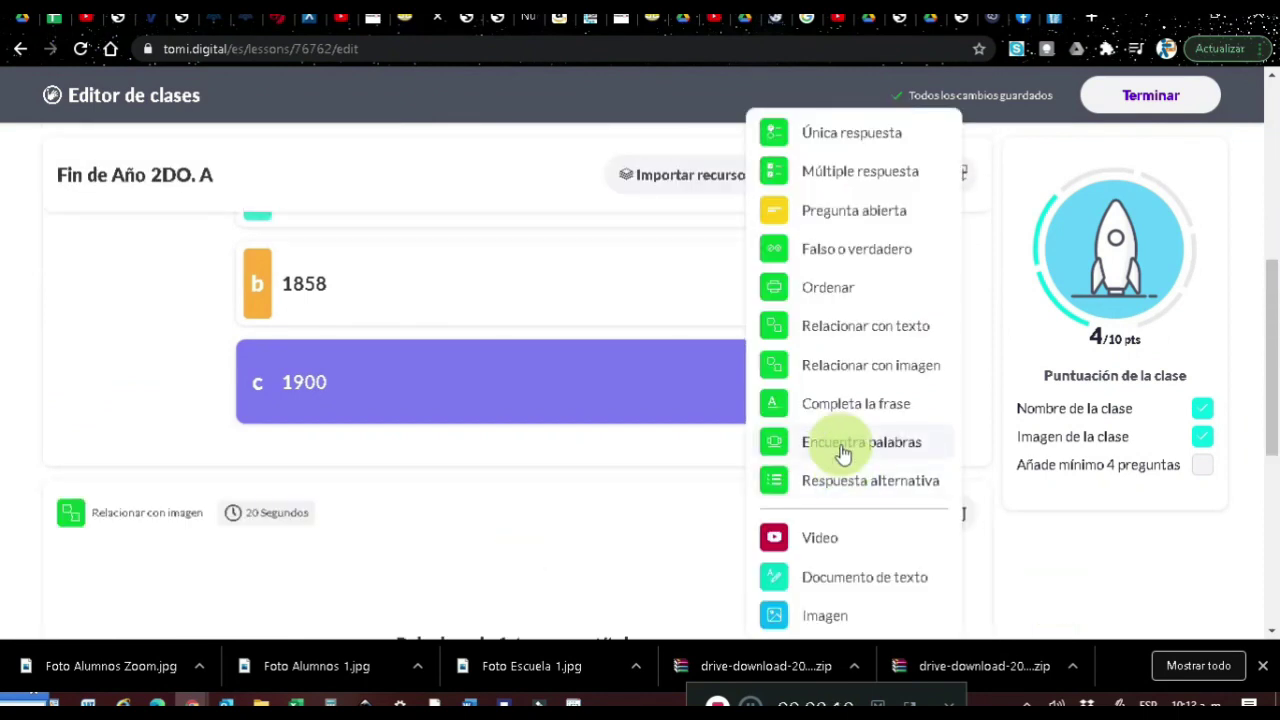
pyautogui.click(843, 453)
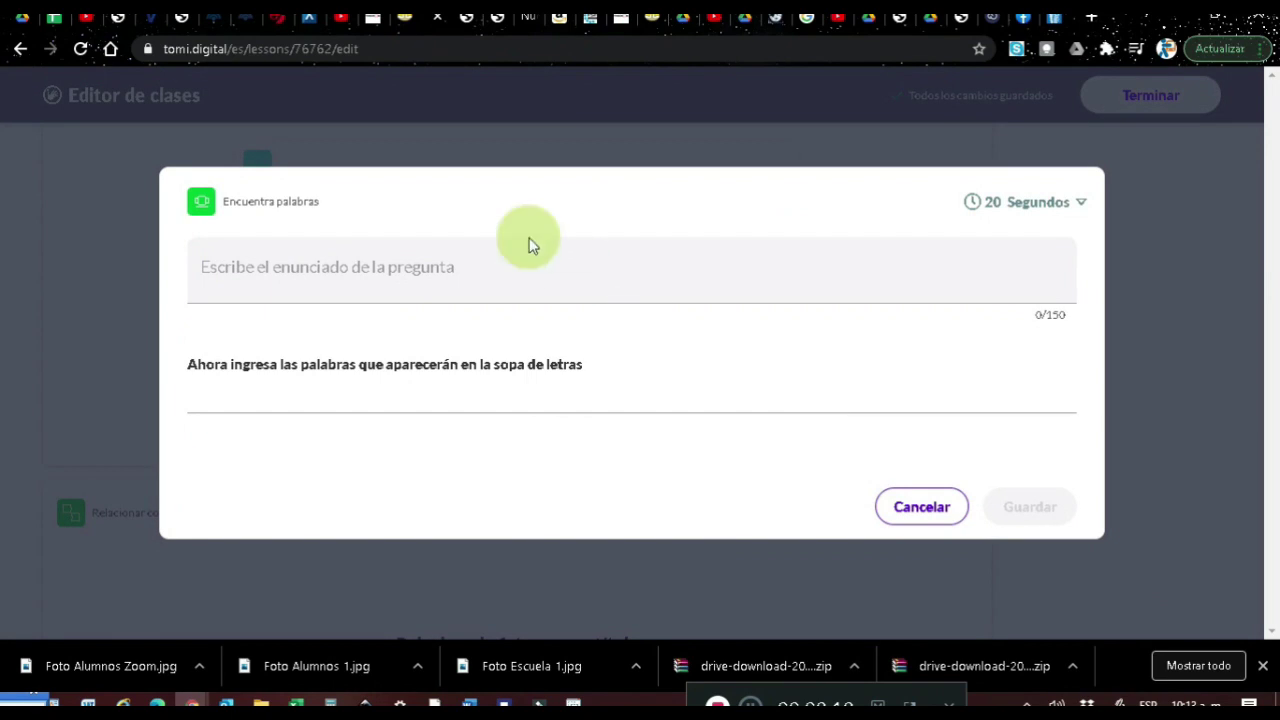
pyautogui.click(503, 278)
pyautogui.write('Encuentra el nombre de 3 compañeros')
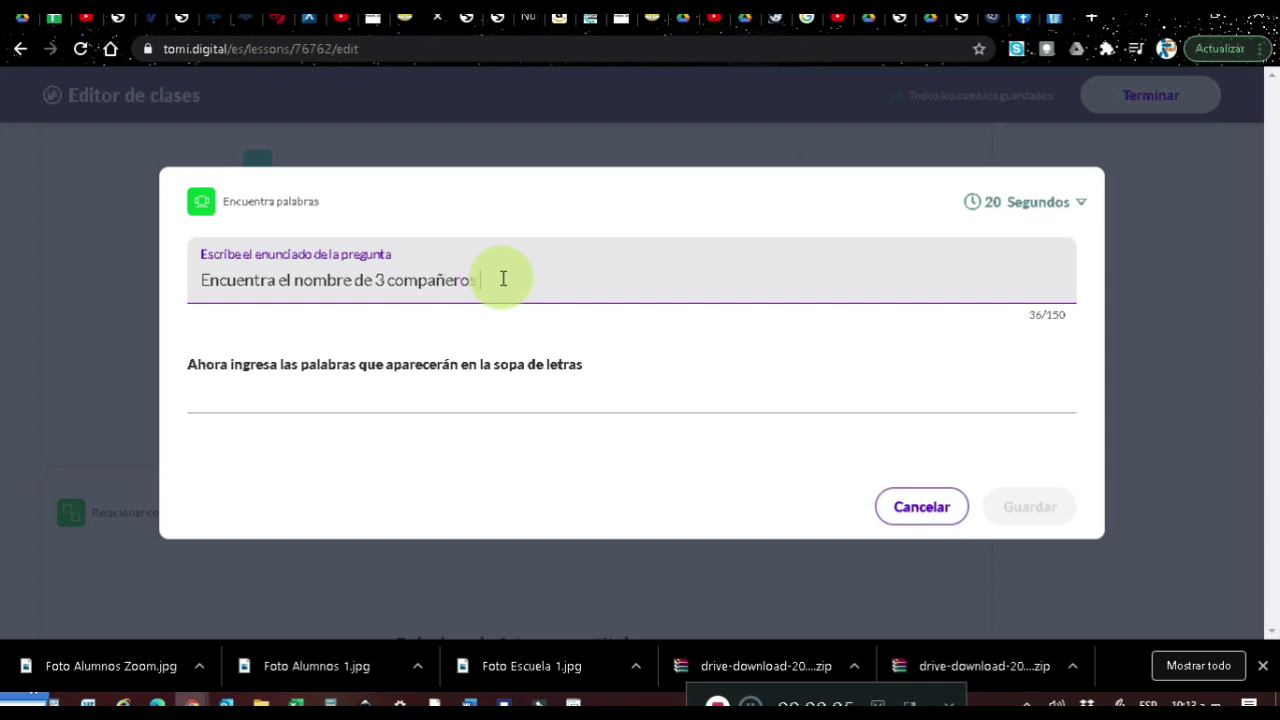
# - Set the word-search question's time limit to 30 seconds
pyautogui.click(1081, 206)
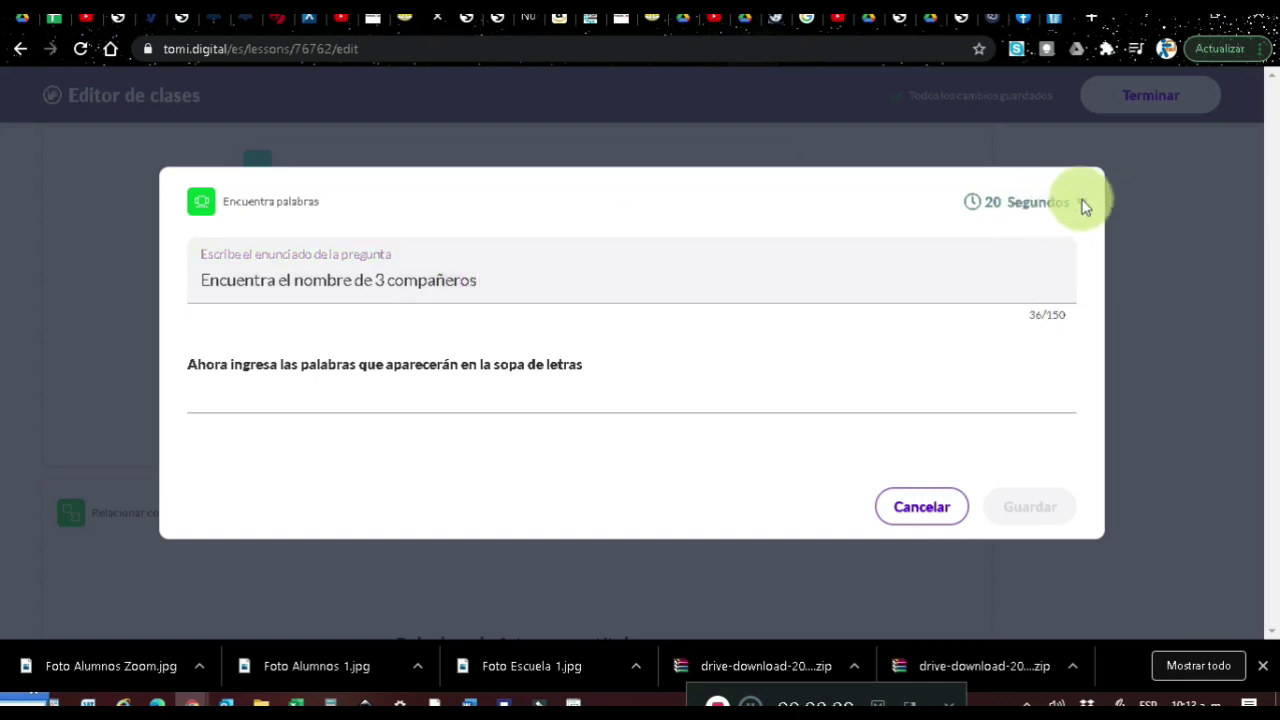
pyautogui.click(1050, 204)
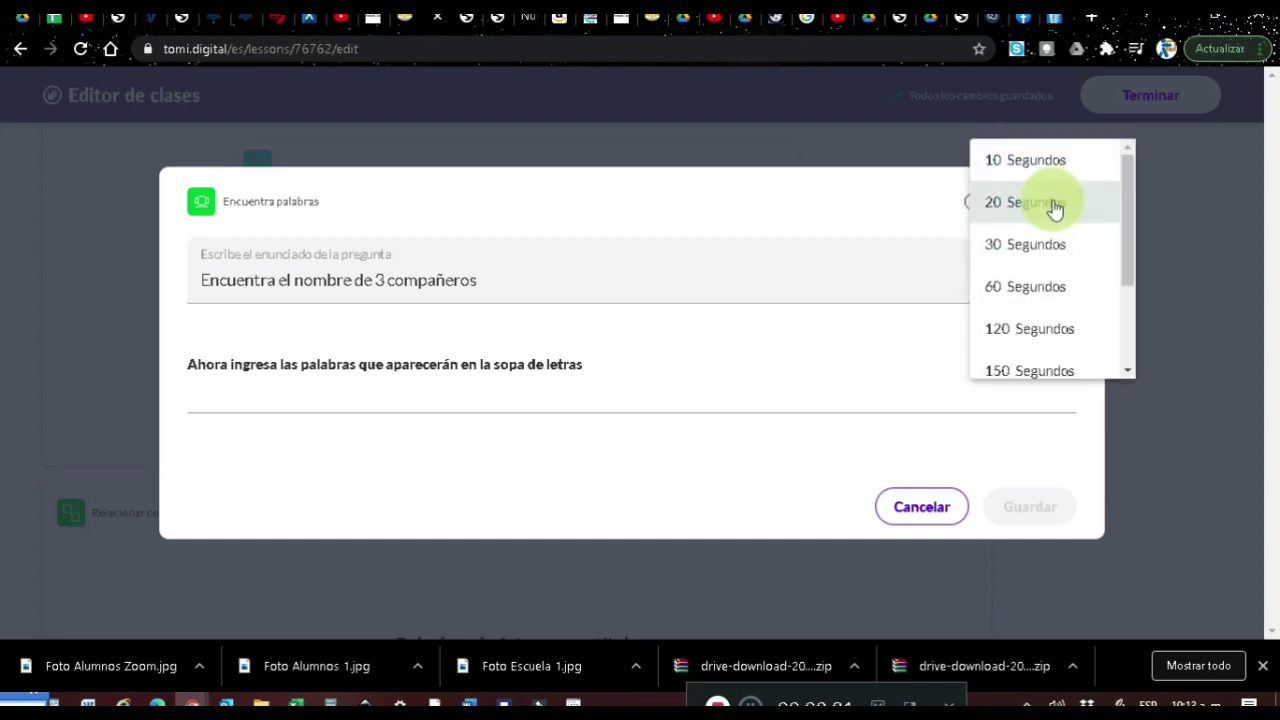
pyautogui.click(1038, 256)
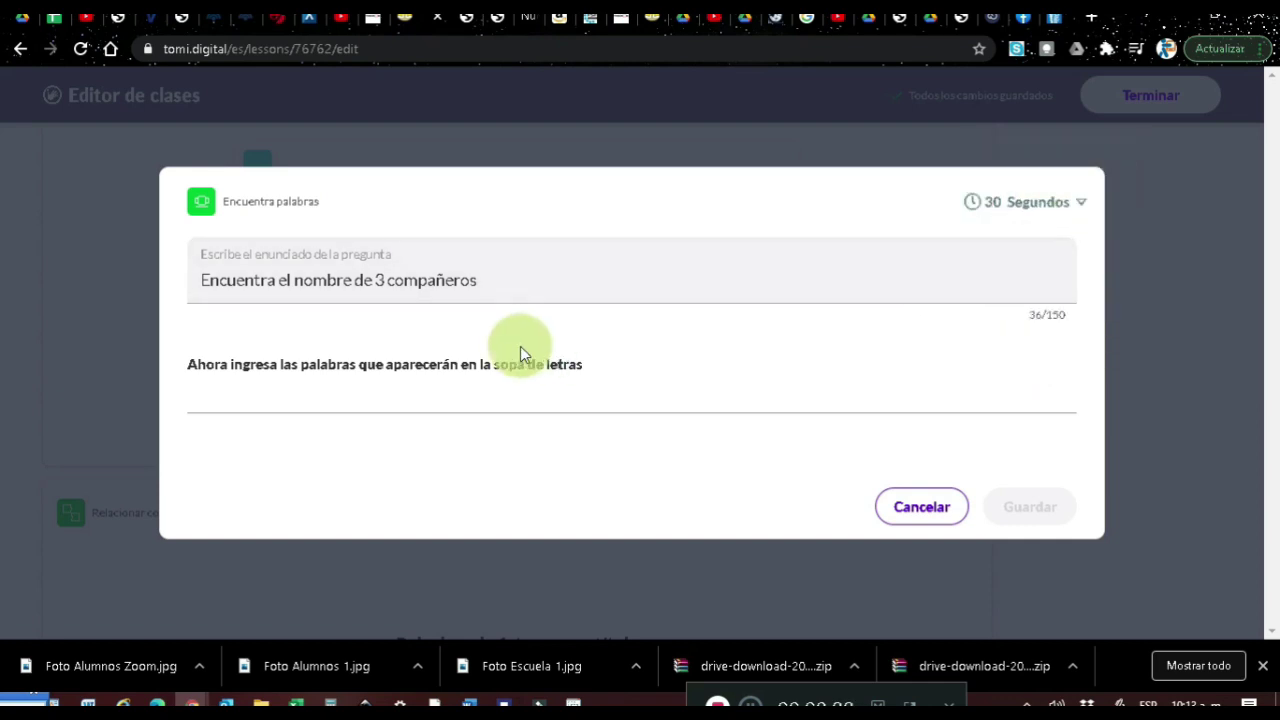
# - Enter the classmates' first names as the words to find and save the word-search question
pyautogui.click(405, 406)
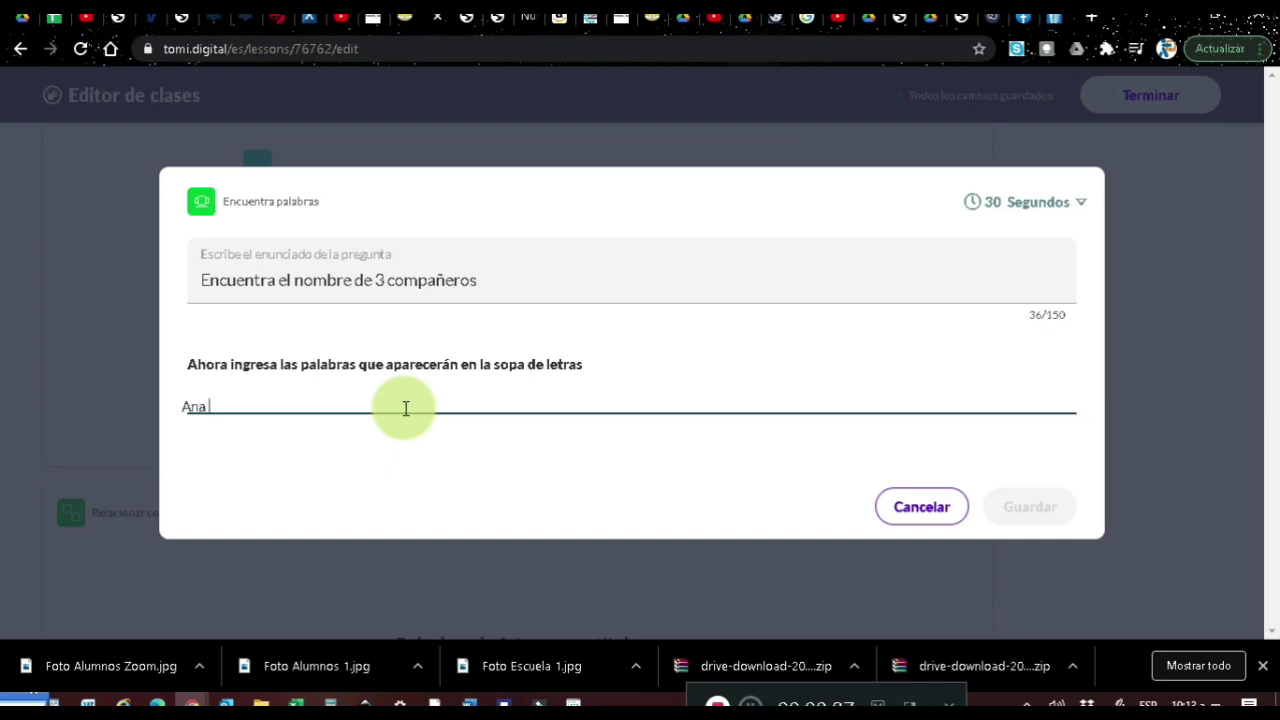
pyautogui.write('Ana')
pyautogui.press('Return')
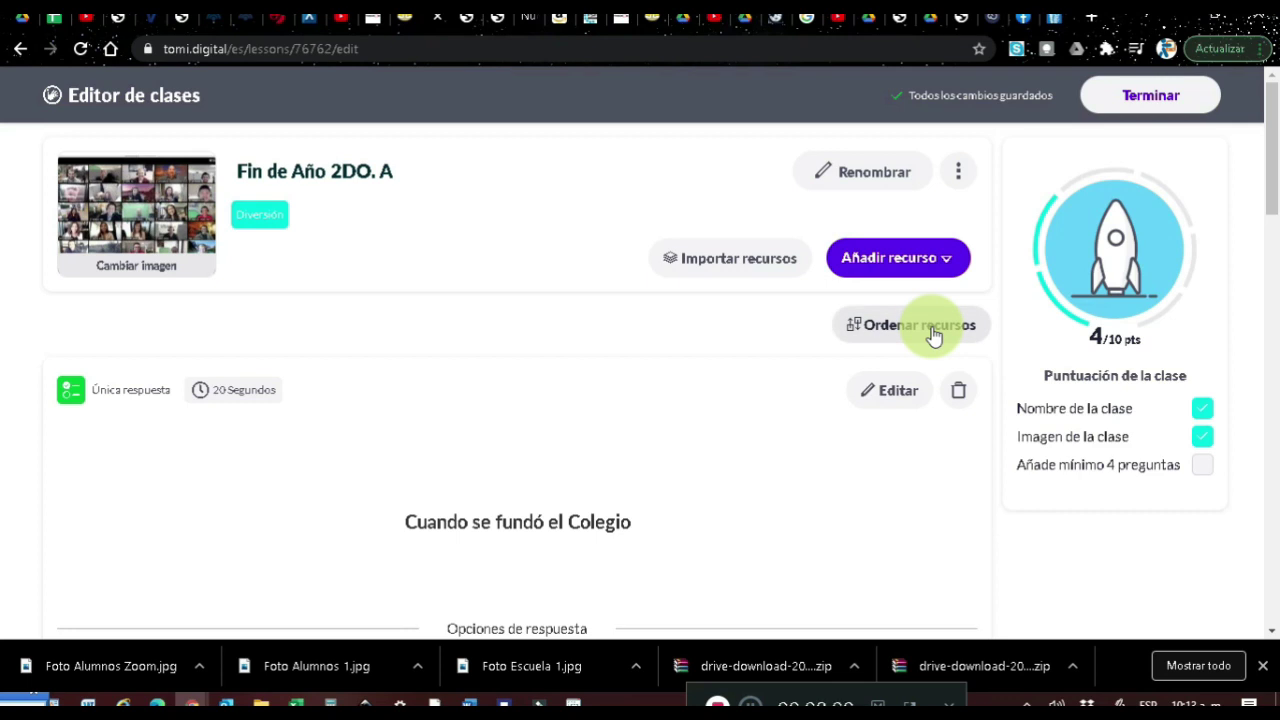
pyautogui.click(939, 258)
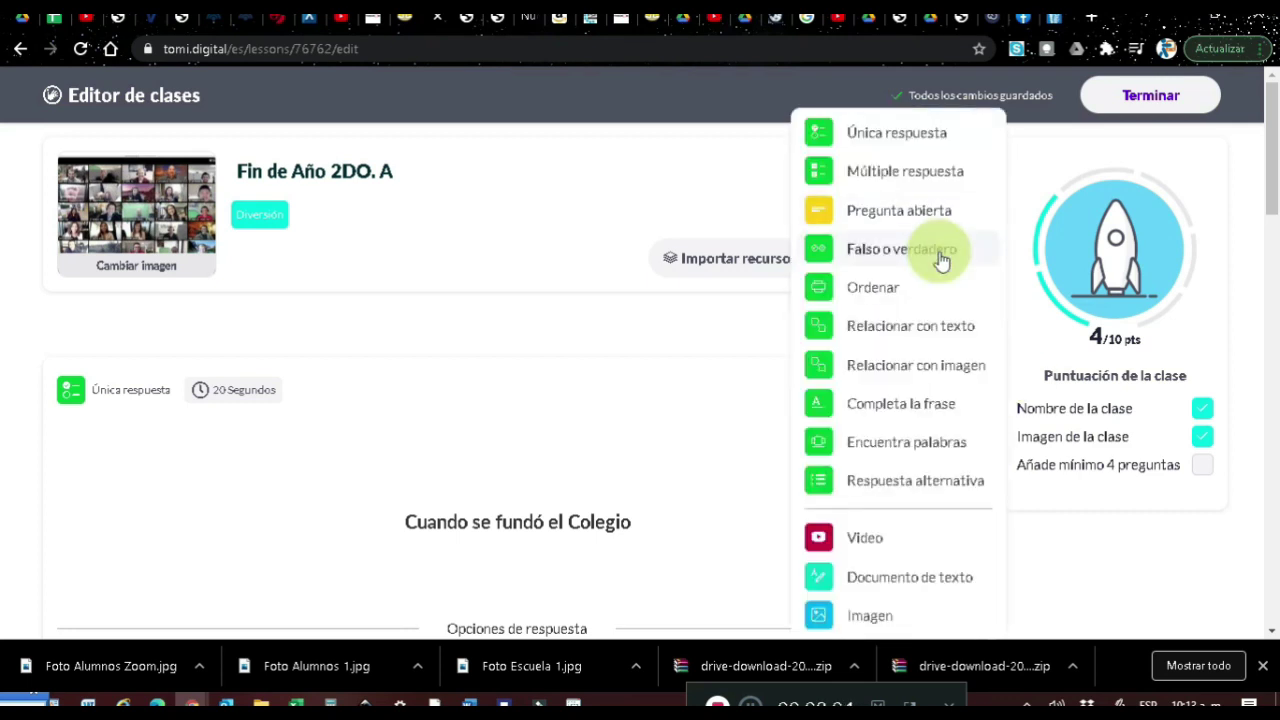
pyautogui.click(920, 406)
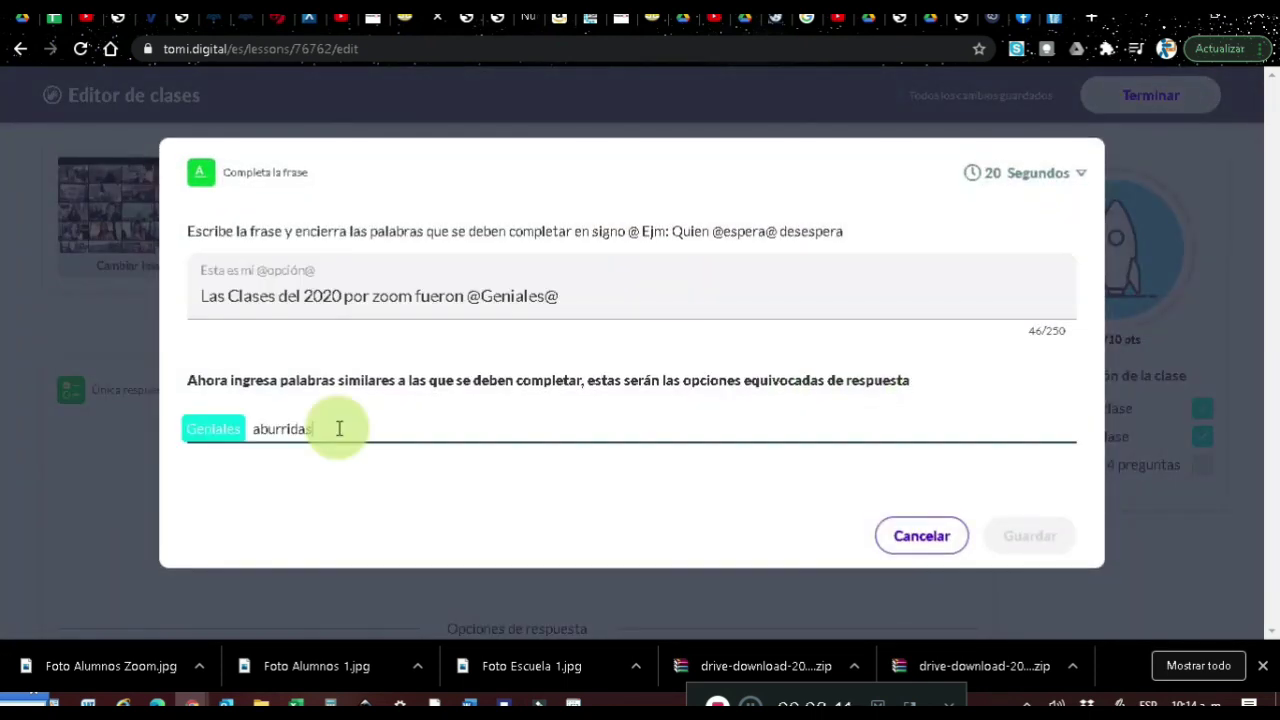
pyautogui.press('Return')
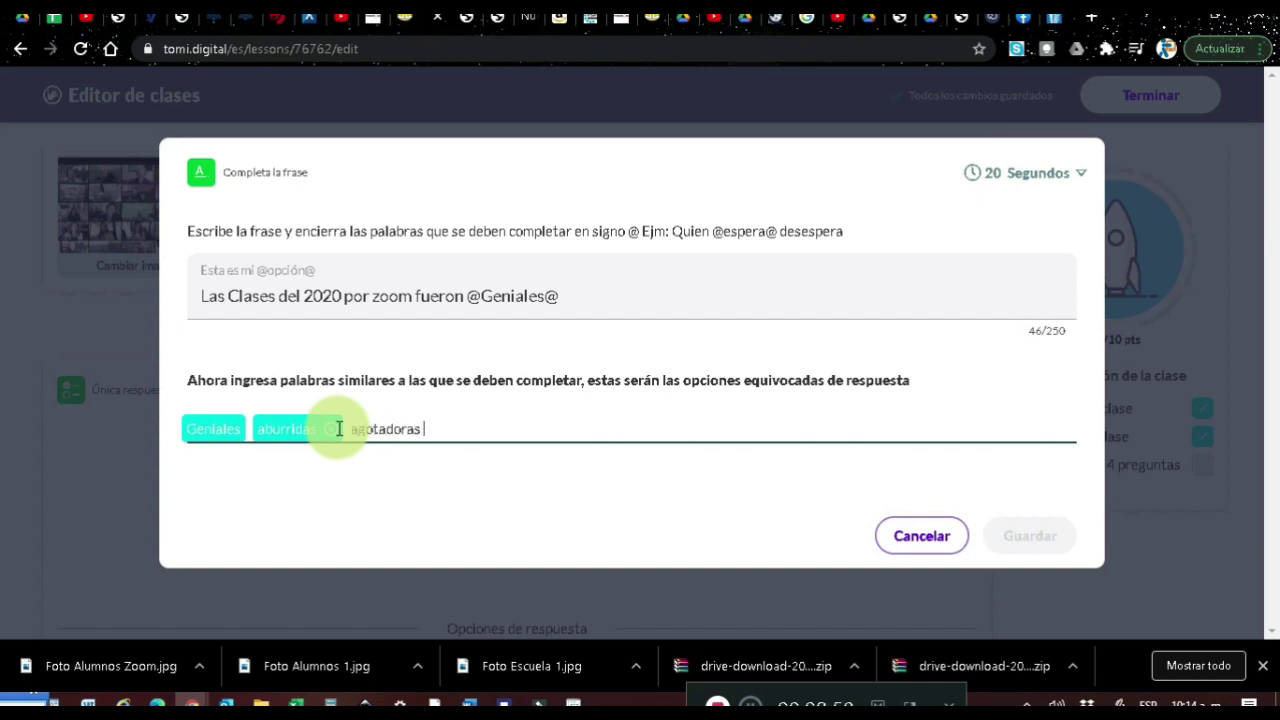
pyautogui.press('Return')
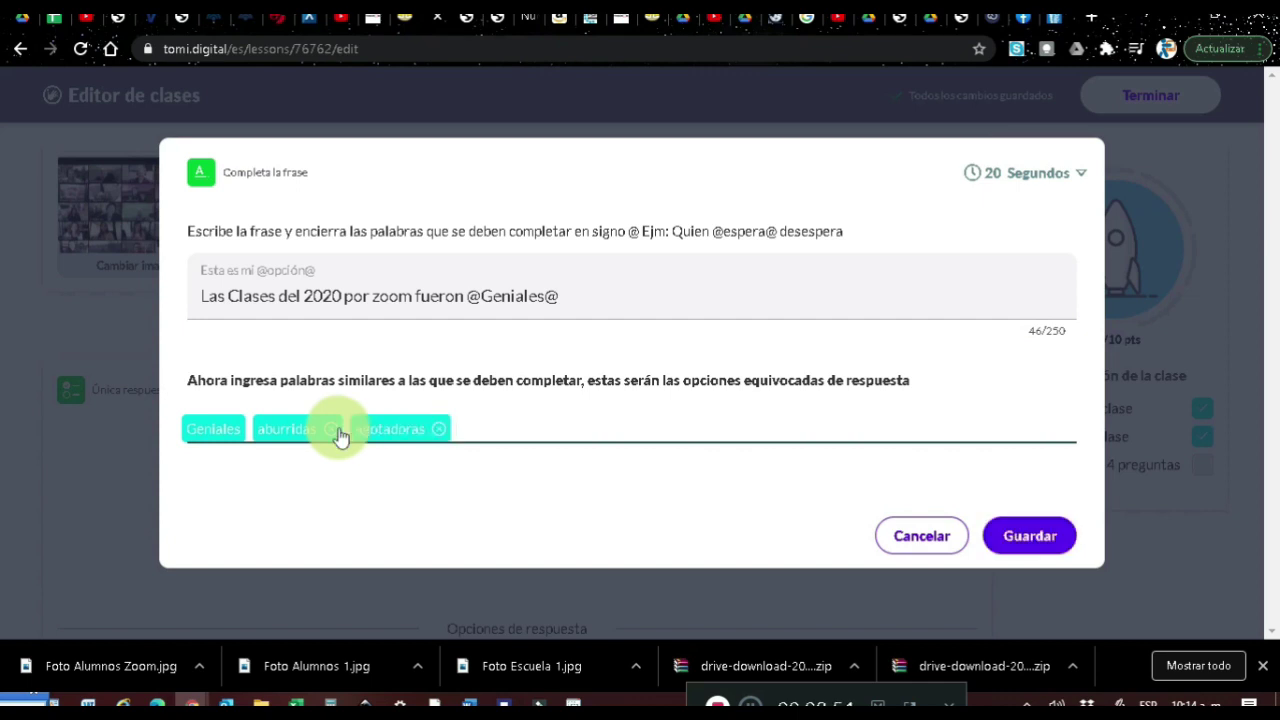
# - Save the Completa la frase question and review the word-search question in the class editor
pyautogui.click(1012, 536)
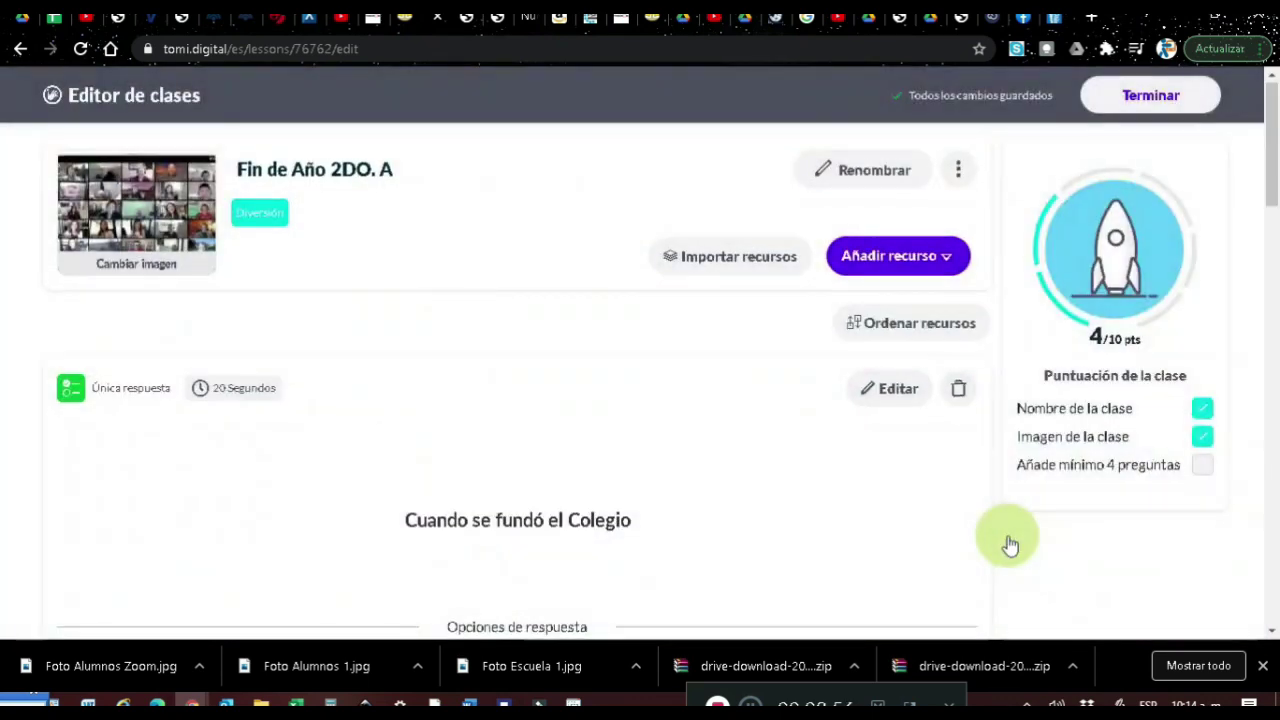
pyautogui.scroll(4, 514, 451)
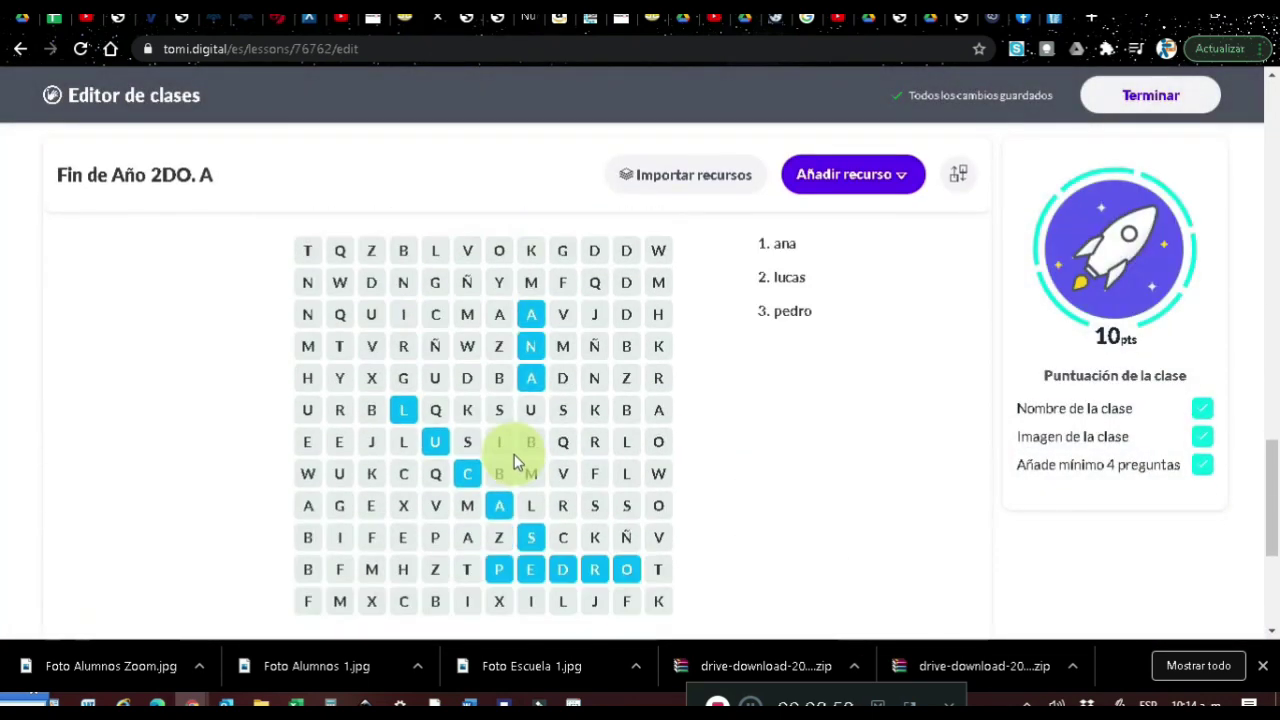
pyautogui.scroll(-1, 455, 500)
pyautogui.scroll(-1, 465, 473)
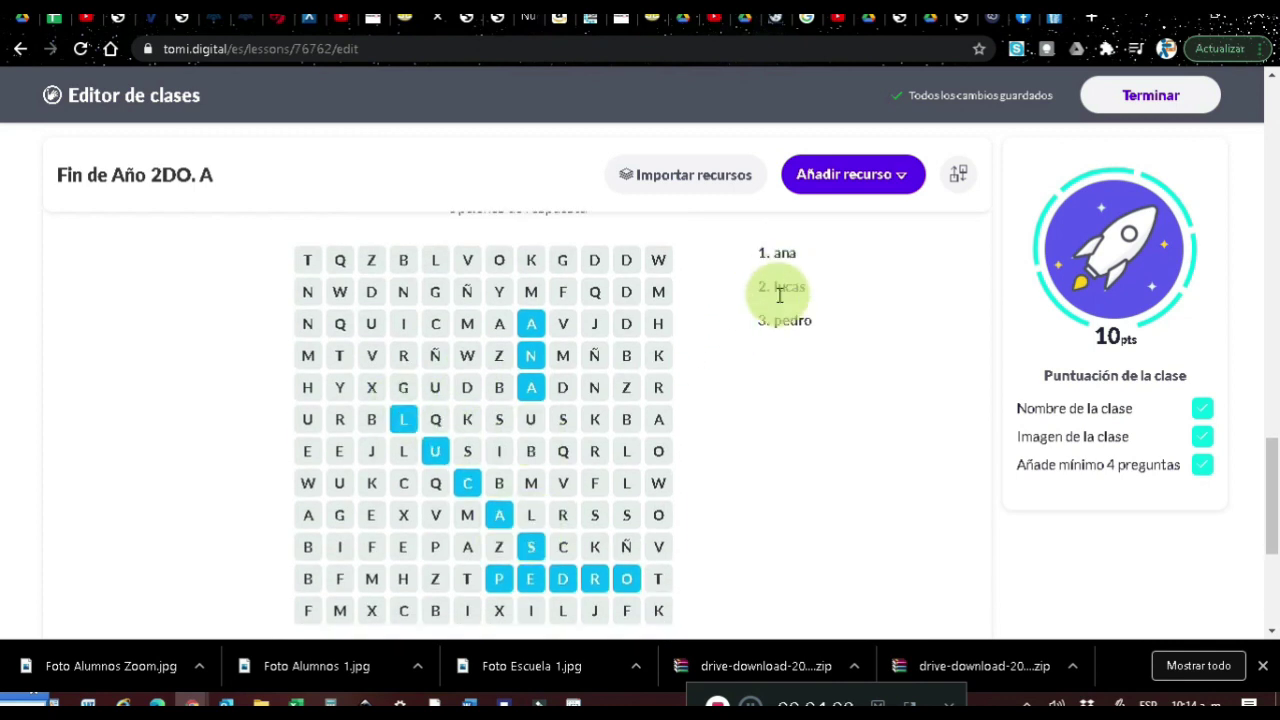
pyautogui.scroll(15, 776, 369)
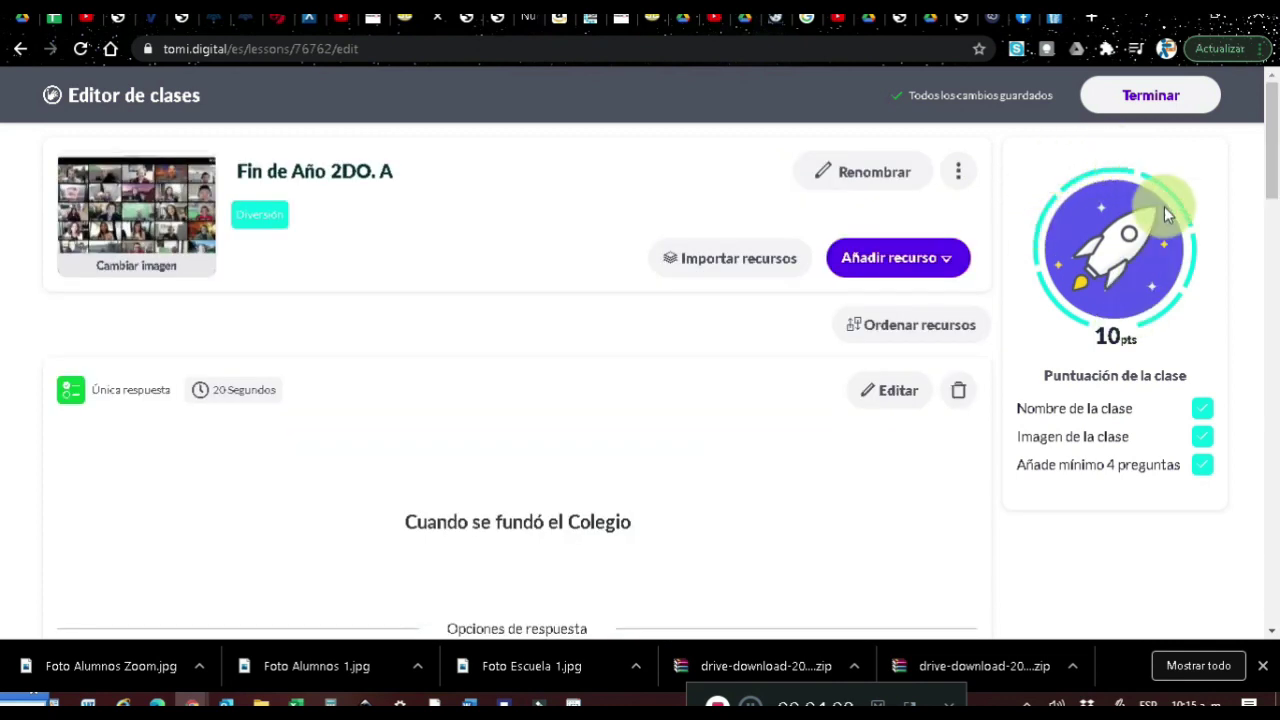
# - Finish editing the class Fin de Año 2DO. A and start presenting it
pyautogui.click(1146, 100)
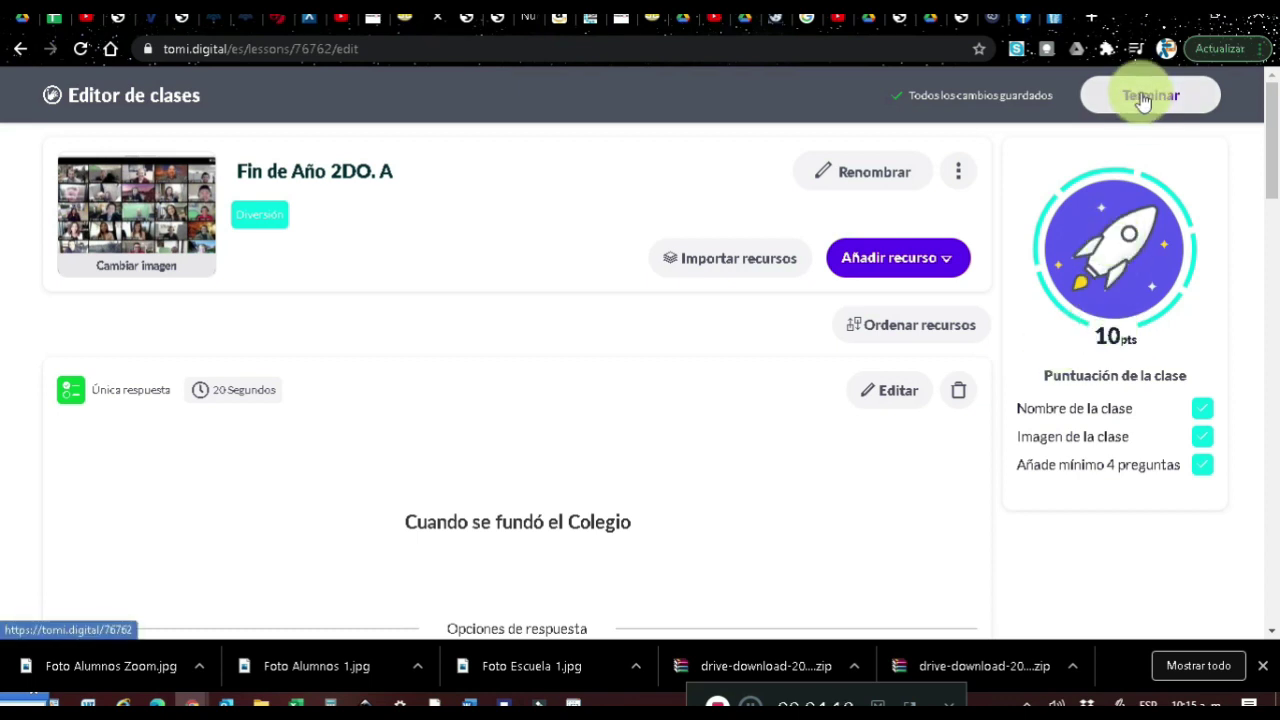
pyautogui.click(1134, 95)
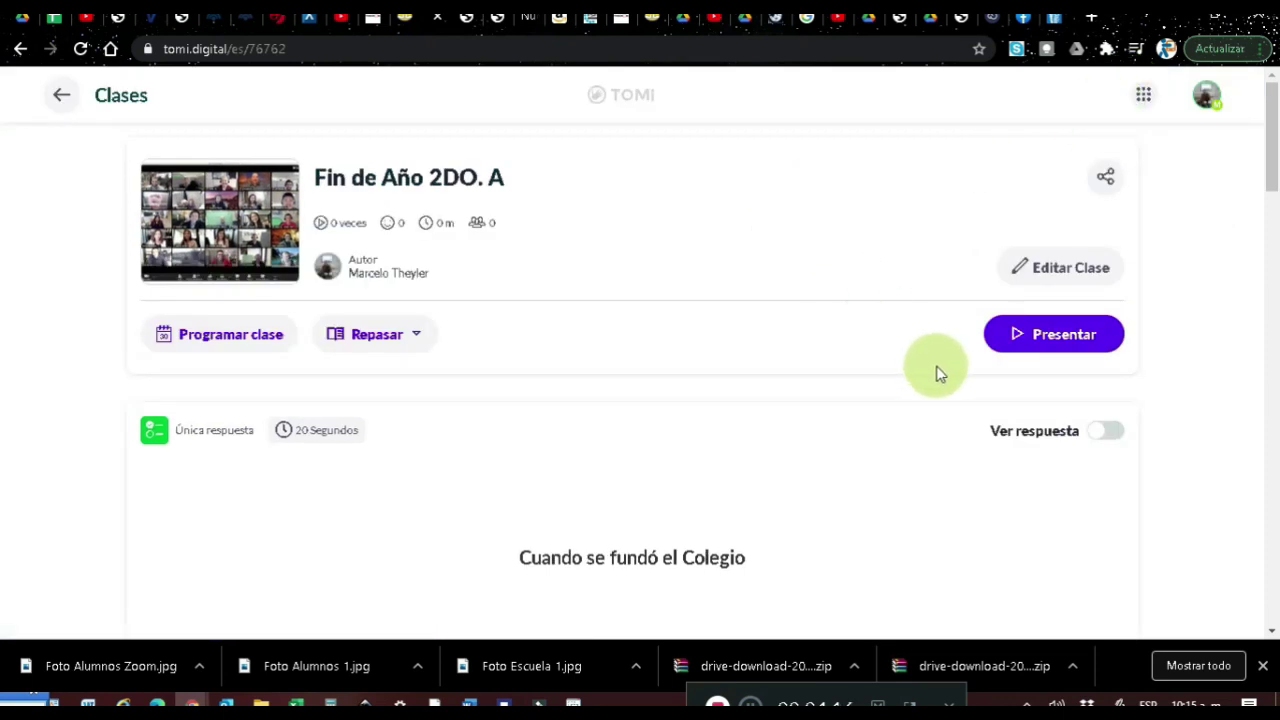
pyautogui.click(1043, 333)
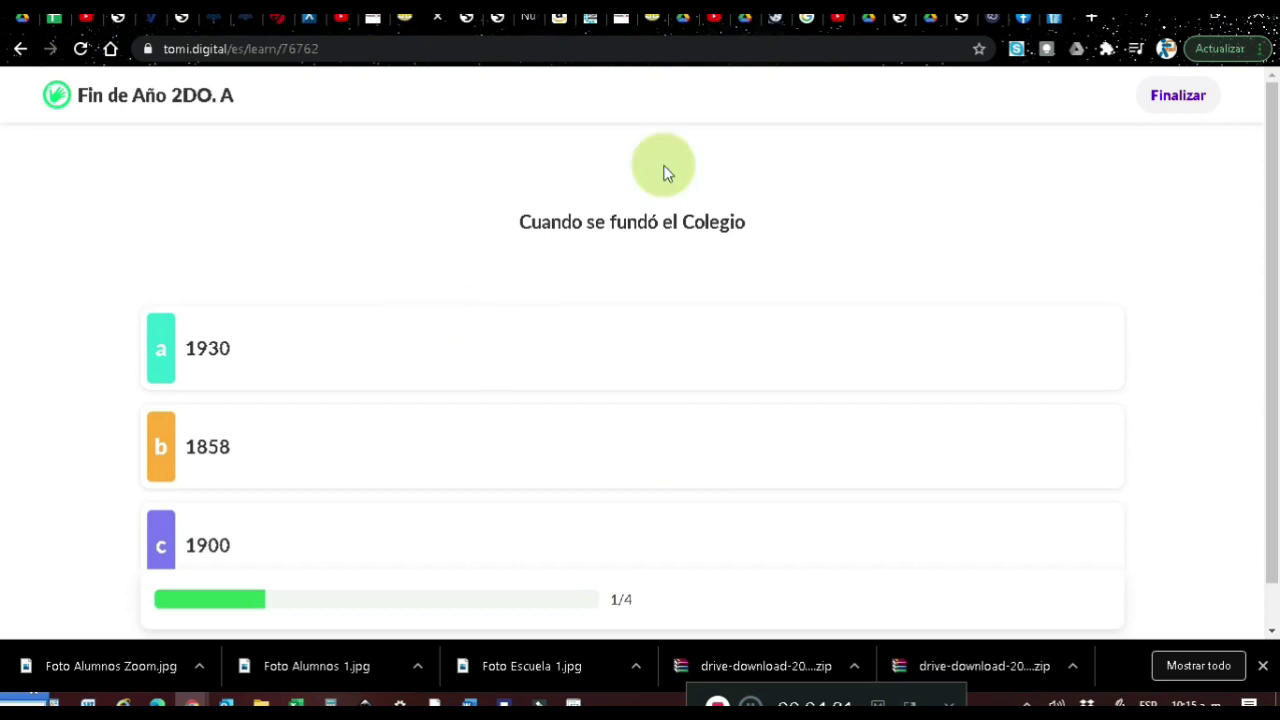
# - Answer the question about the school's founding year and submit the matching of the three photos to their titles
pyautogui.scroll(-1, 480, 440)
pyautogui.click(410, 522)
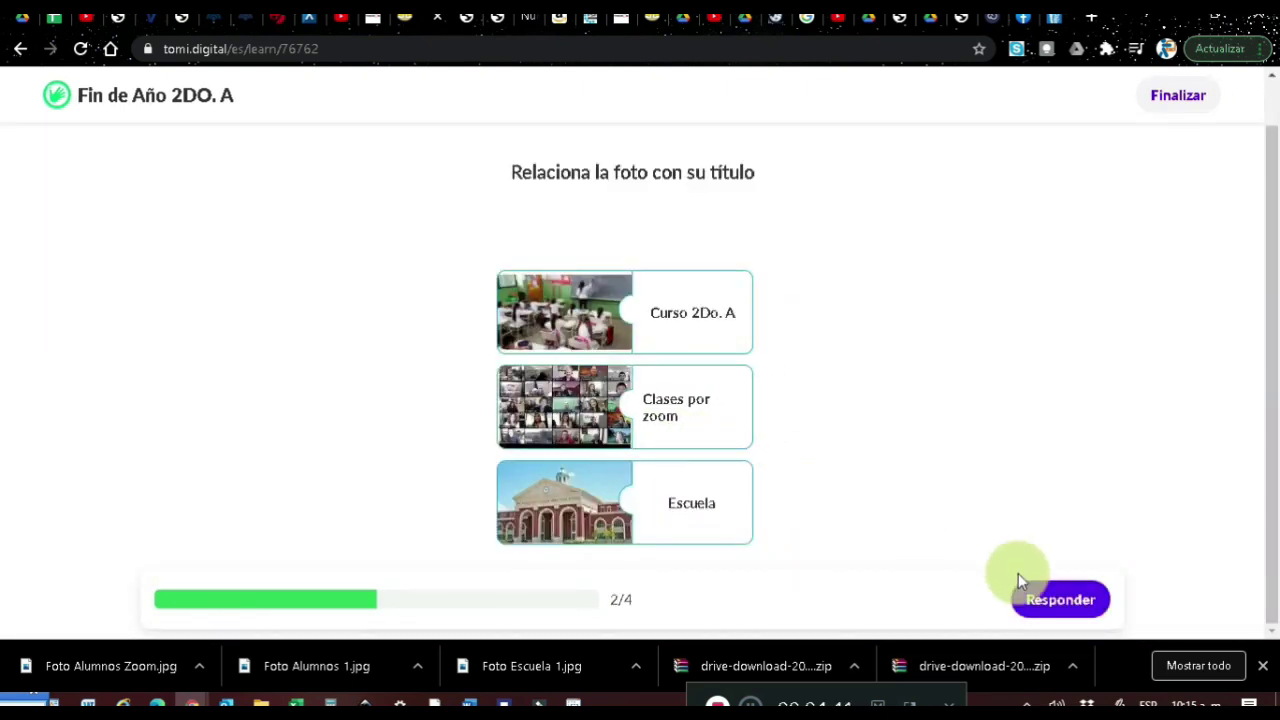
pyautogui.click(1037, 603)
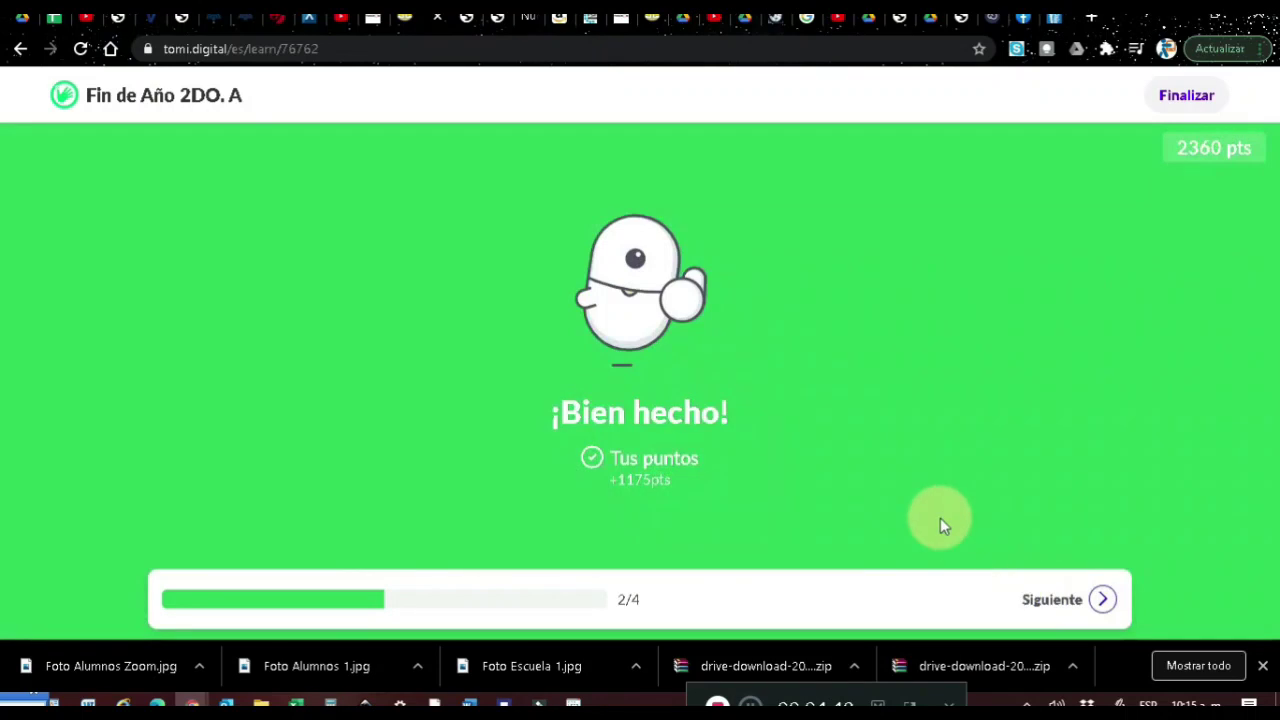
pyautogui.click(1057, 603)
# - Mark the classmates' names in the word-search grid and continue to the last question
pyautogui.scroll(-2, 785, 521)
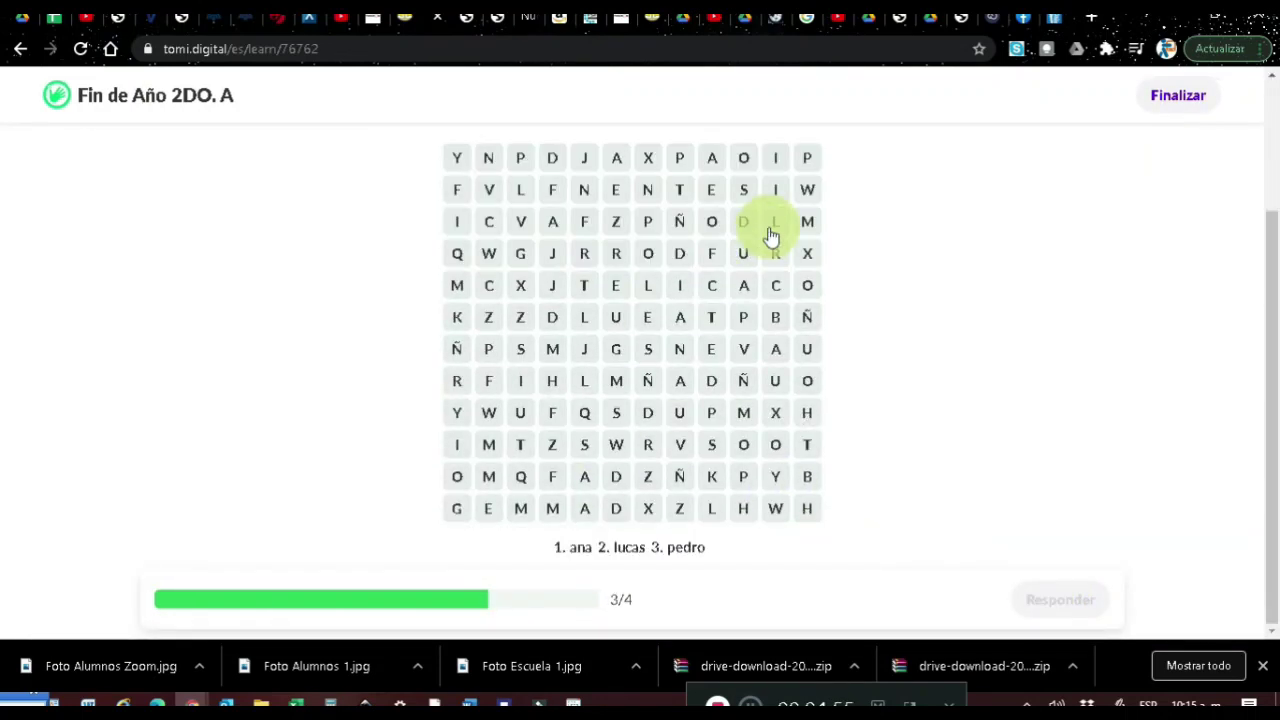
pyautogui.moveTo(775, 221); pyautogui.dragTo(651, 368)
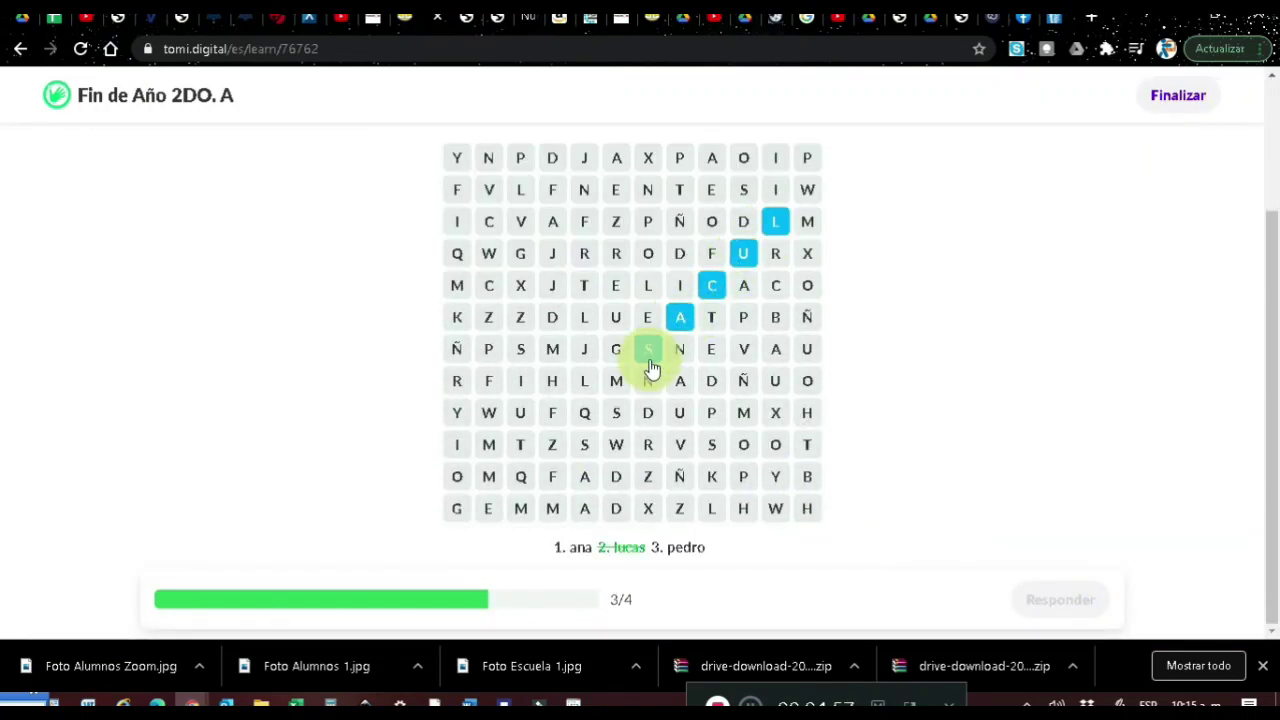
pyautogui.moveTo(807, 285); pyautogui.dragTo(686, 171)
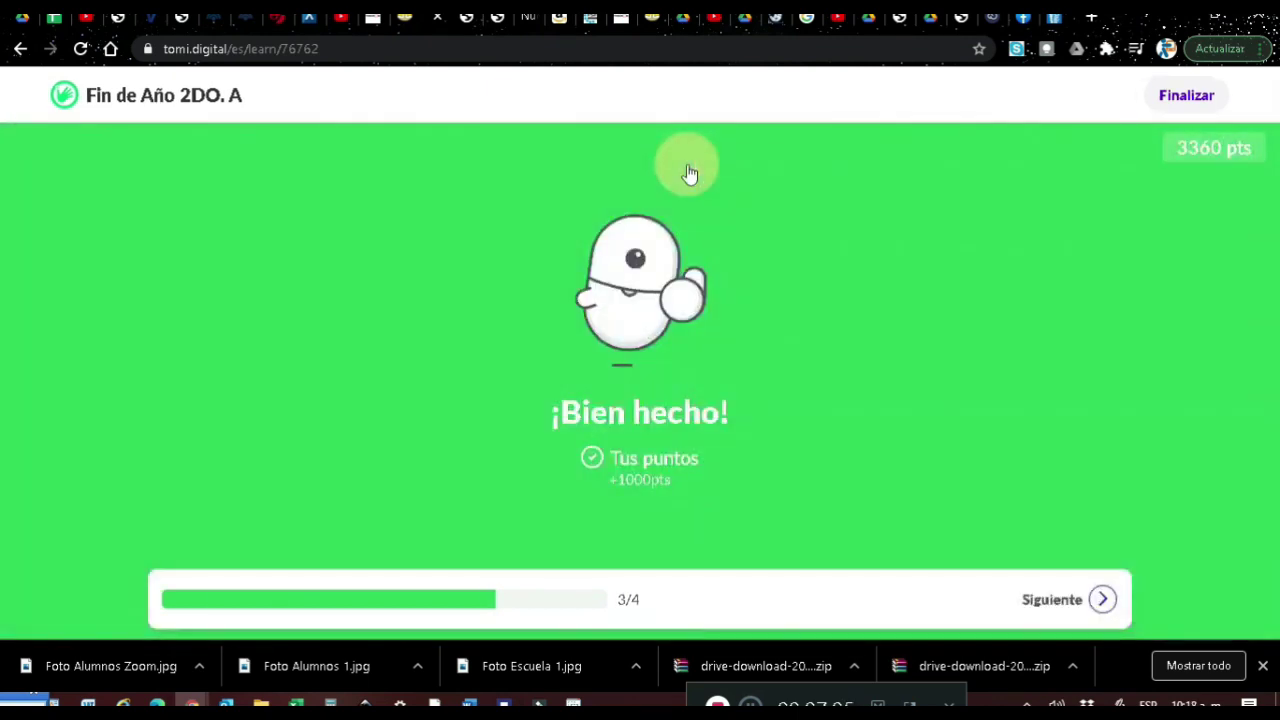
pyautogui.click(1033, 615)
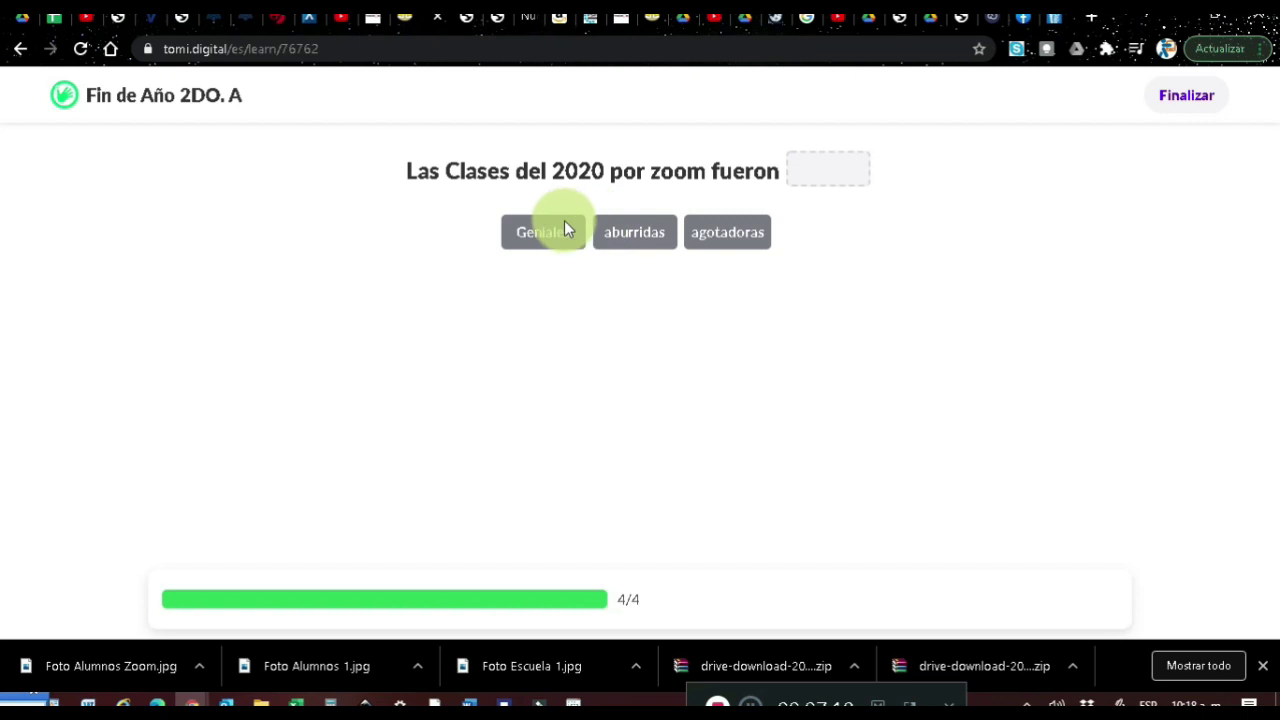
# - Complete the sentence about the 2020 Zoom classes with Geniales, and end the class
pyautogui.moveTo(564, 222); pyautogui.dragTo(810, 163)
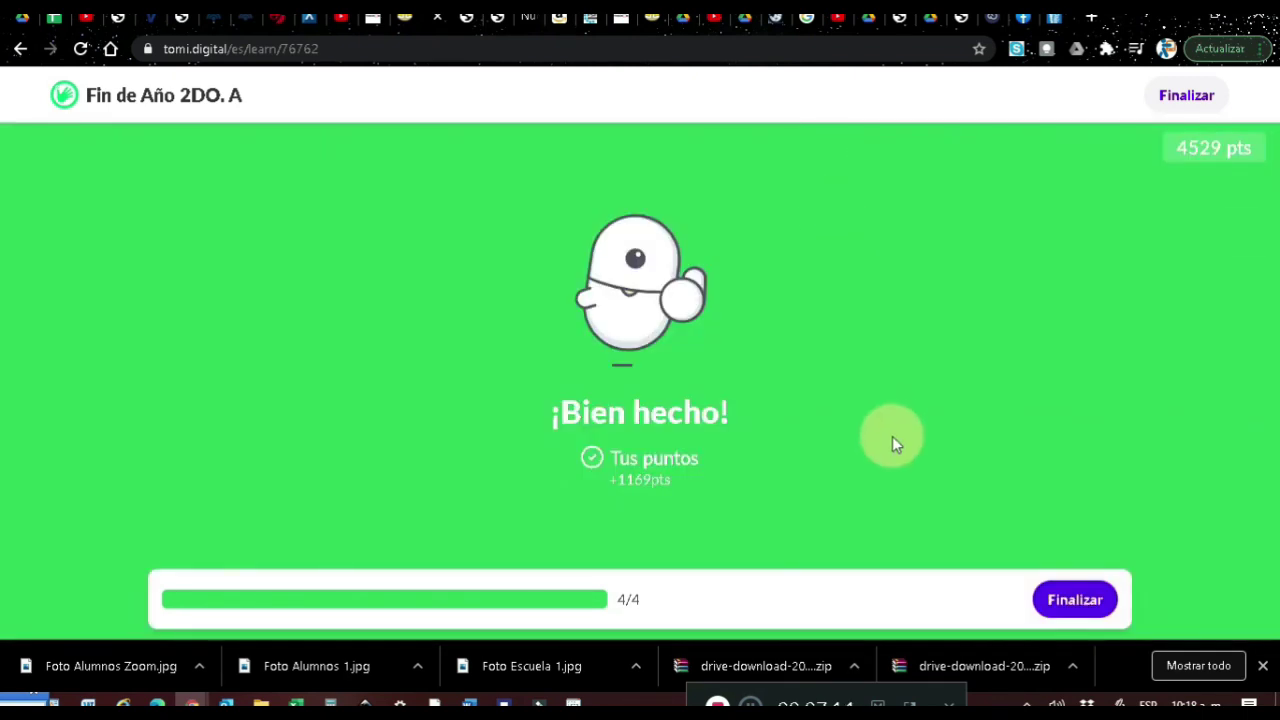
pyautogui.click(1060, 600)
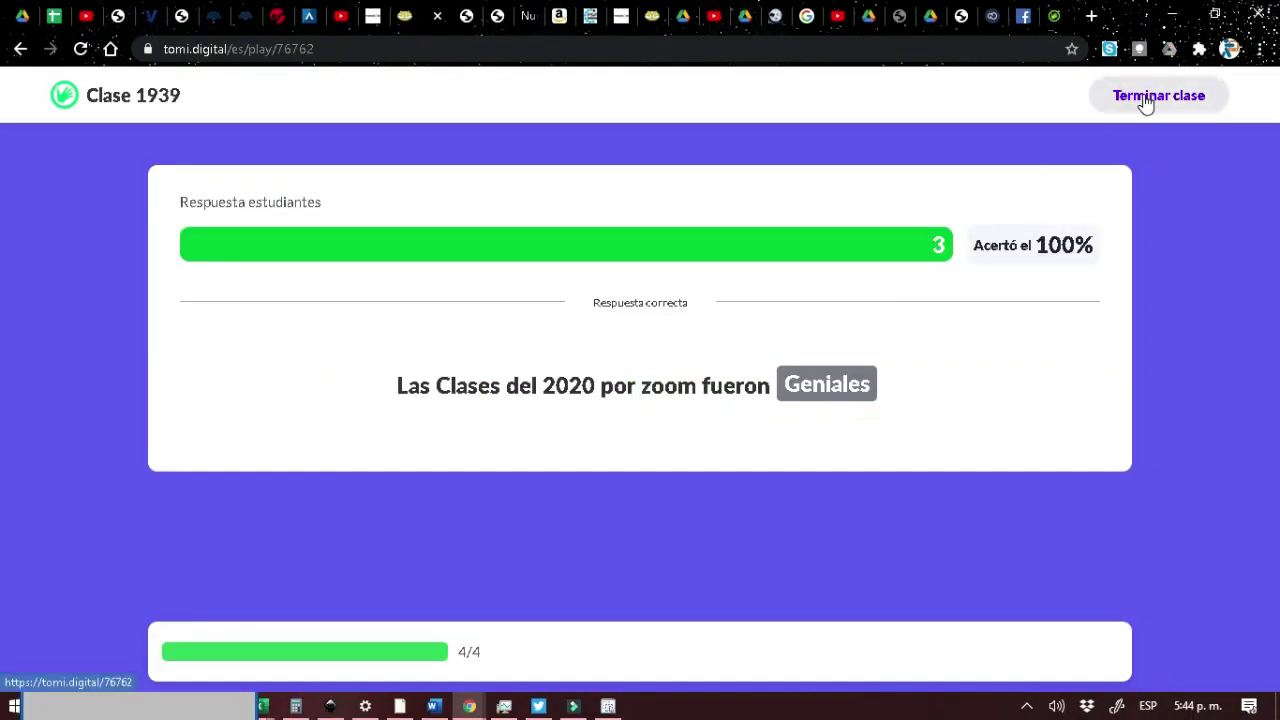
pyautogui.click(1146, 100)
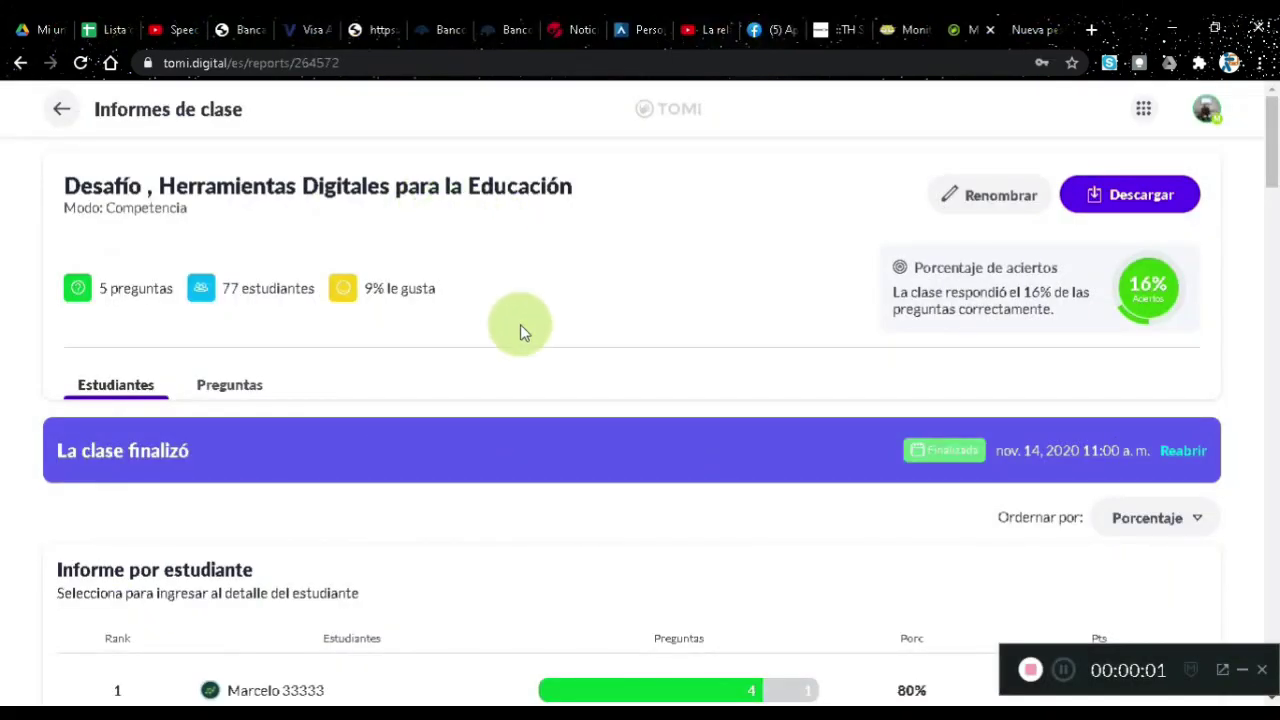
# - Examine the top-ranked student's individual answers in the report of the Desafío , Herramientas Digitales para la Educación class
pyautogui.scroll(-2, 520, 328)
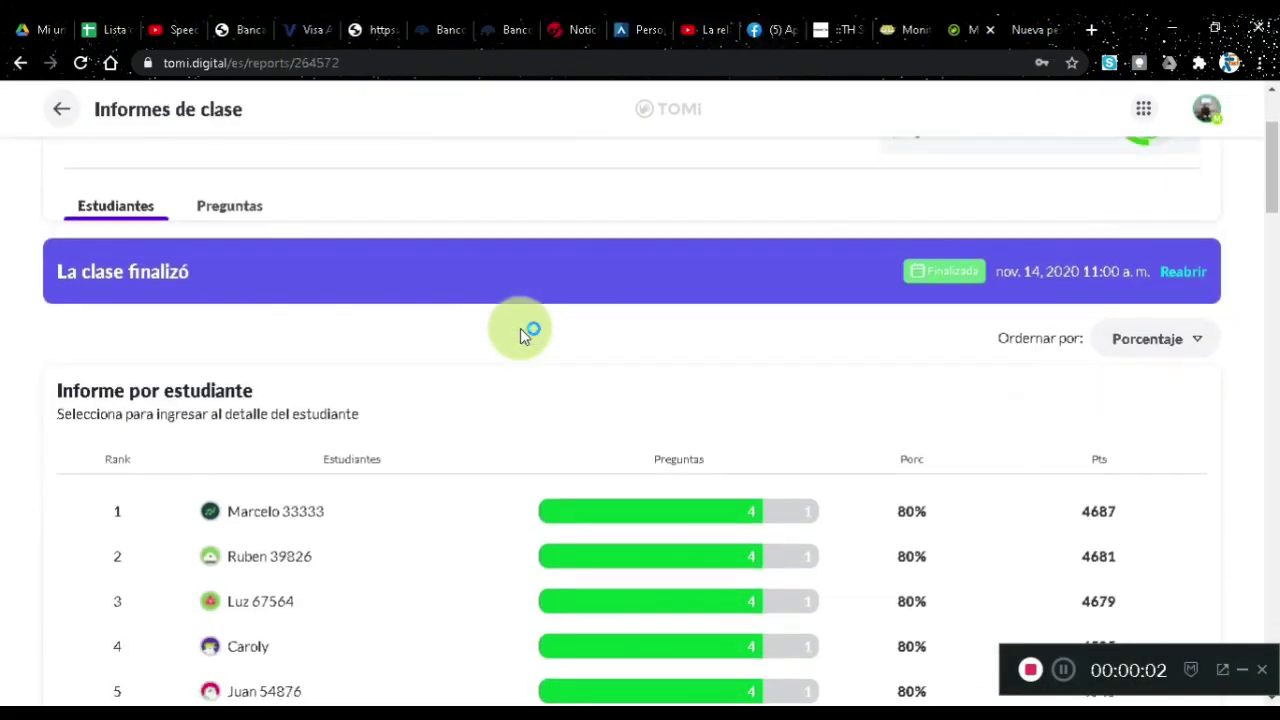
pyautogui.scroll(-1, 520, 328)
pyautogui.click(280, 420)
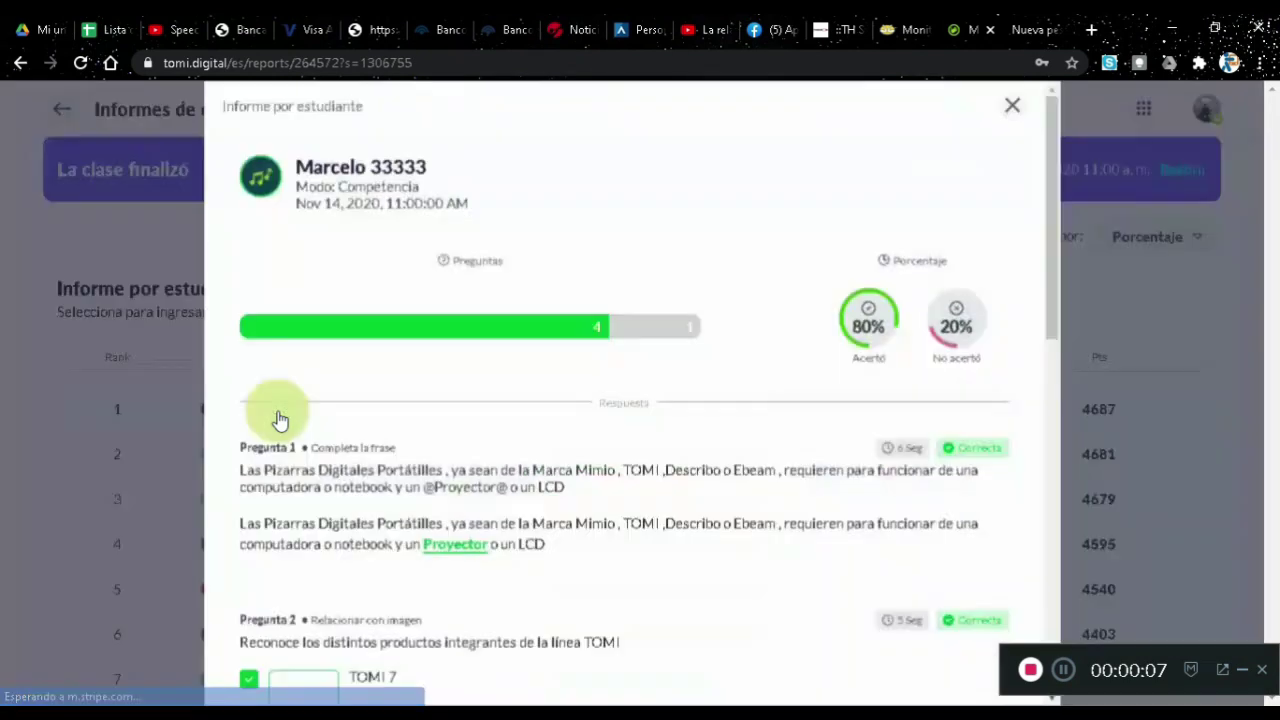
pyautogui.scroll(-3, 821, 244)
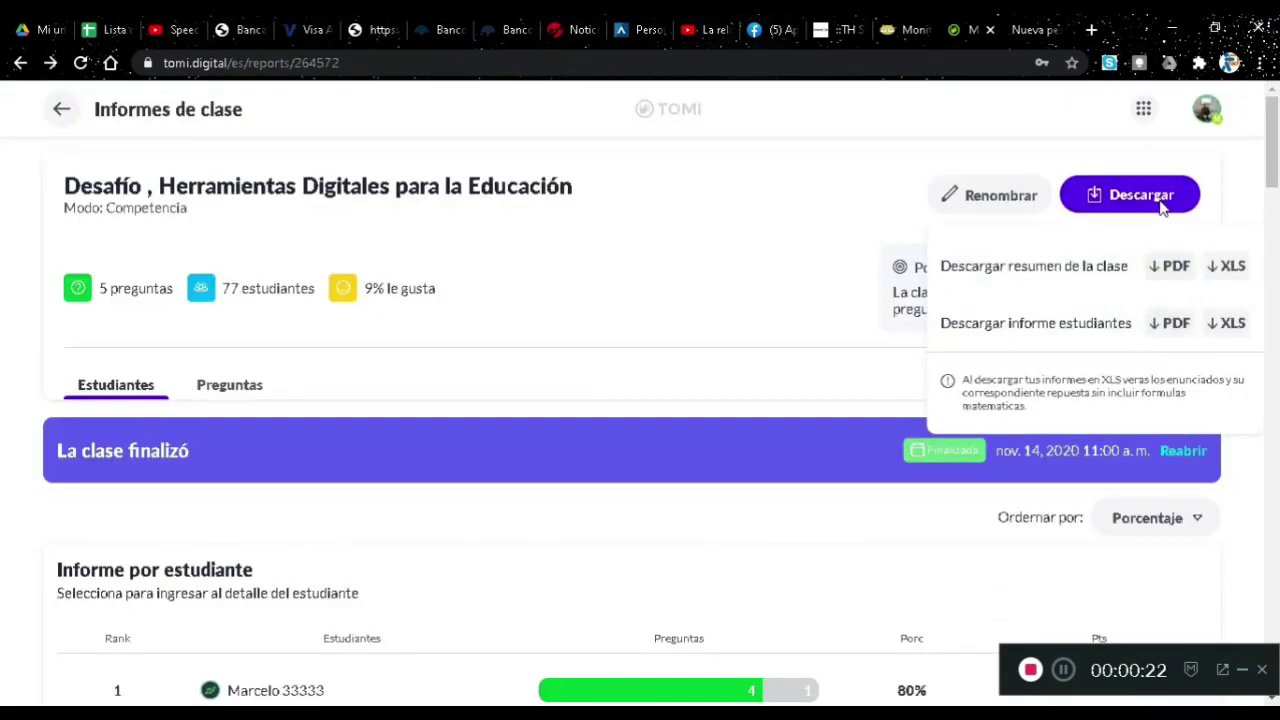
# - Download the class summary as a PDF and the top-ranked student's individual report as a PDF
pyautogui.click(1172, 266)
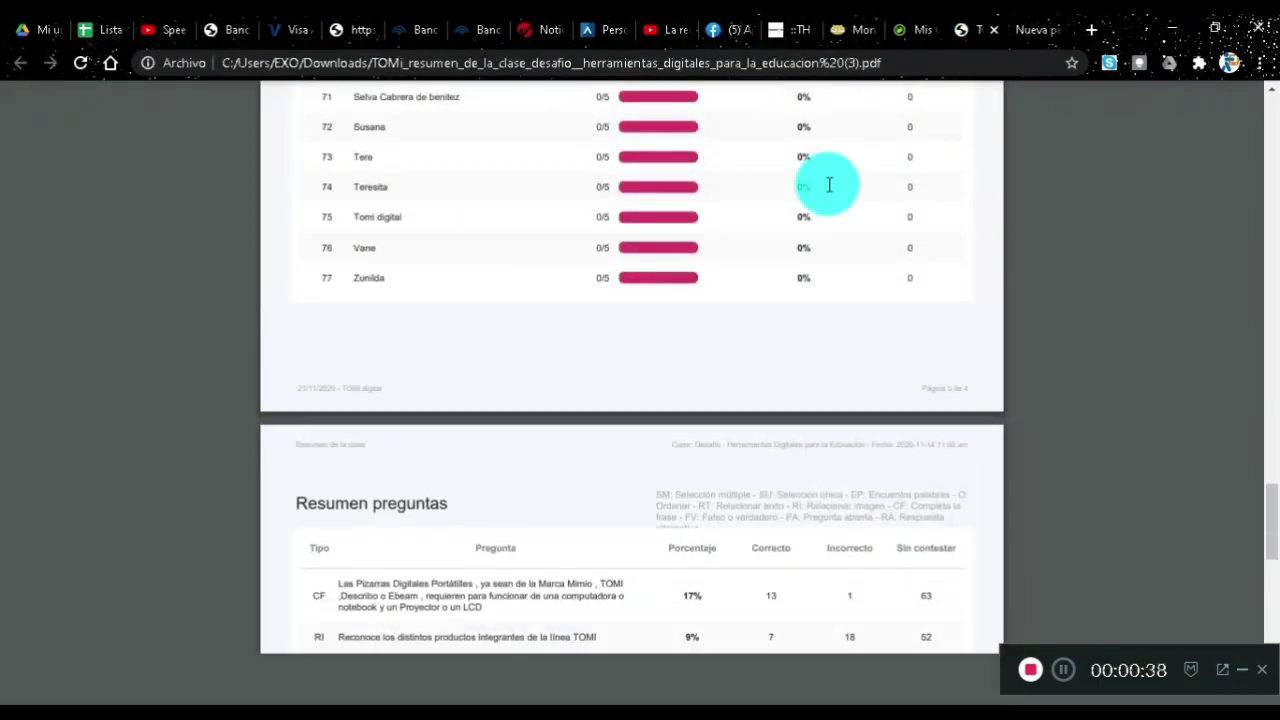
pyautogui.scroll(-5, 829, 184)
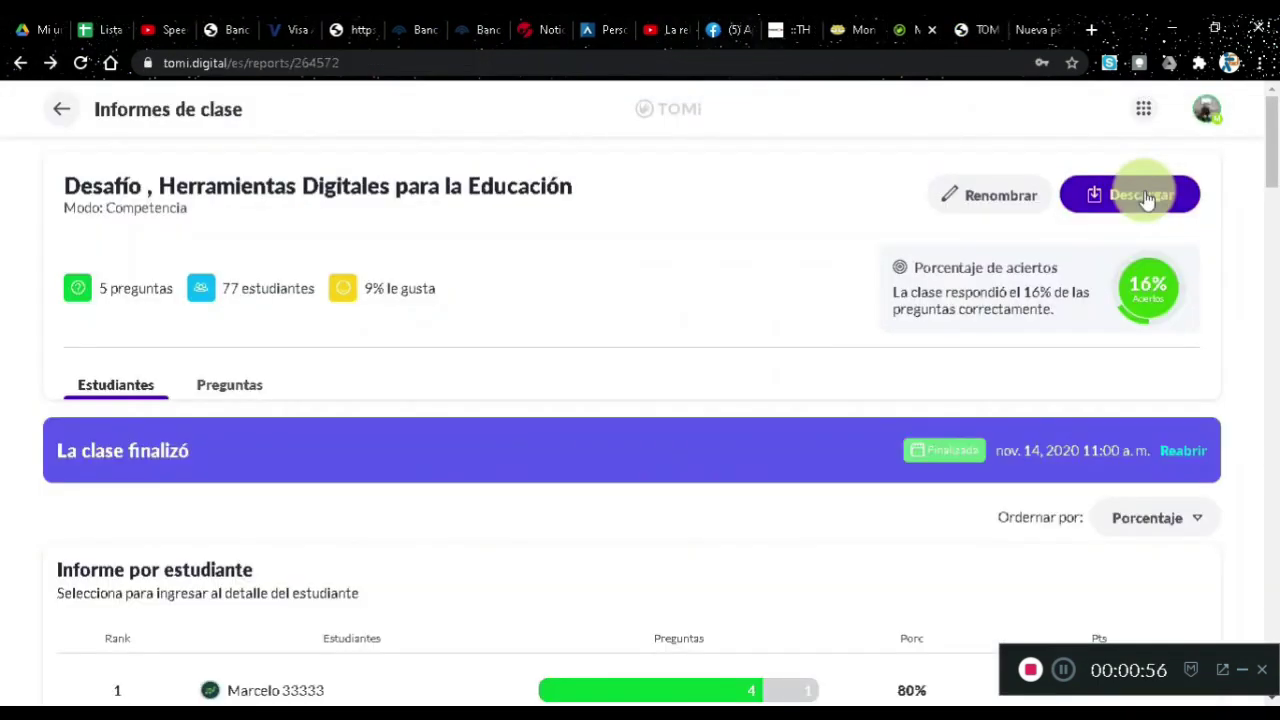
pyautogui.click(1137, 192)
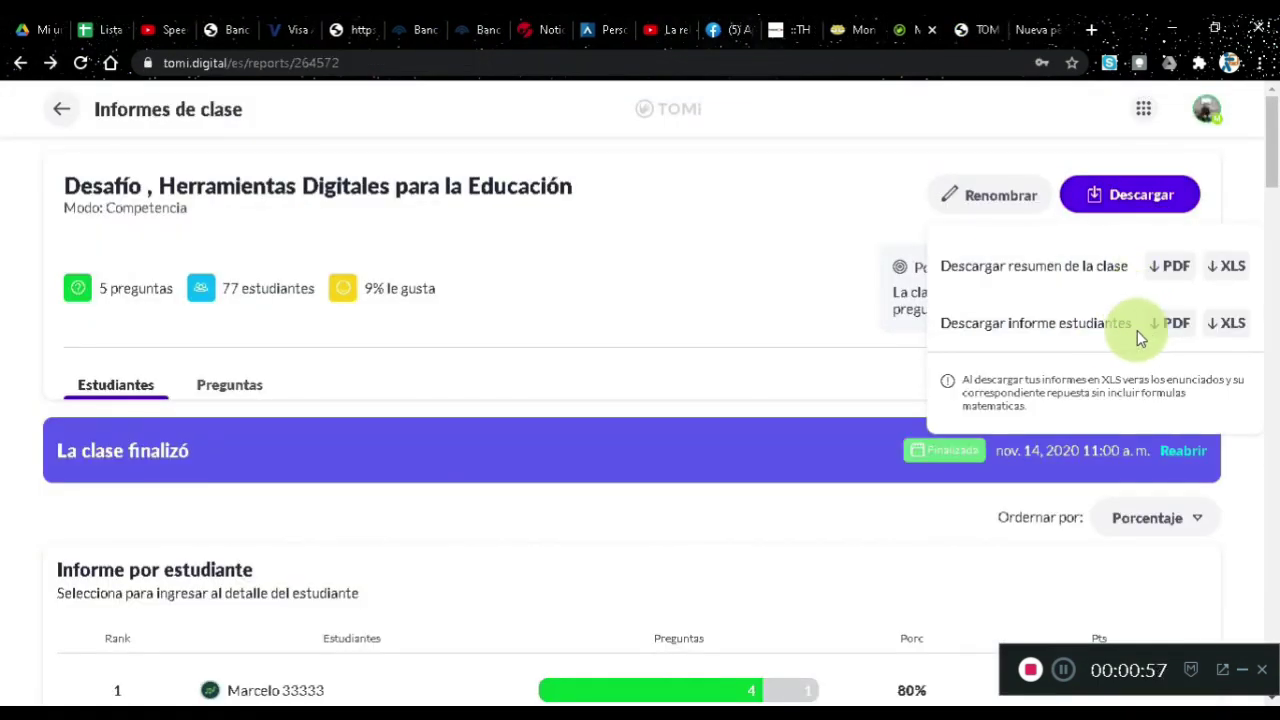
pyautogui.click(1163, 327)
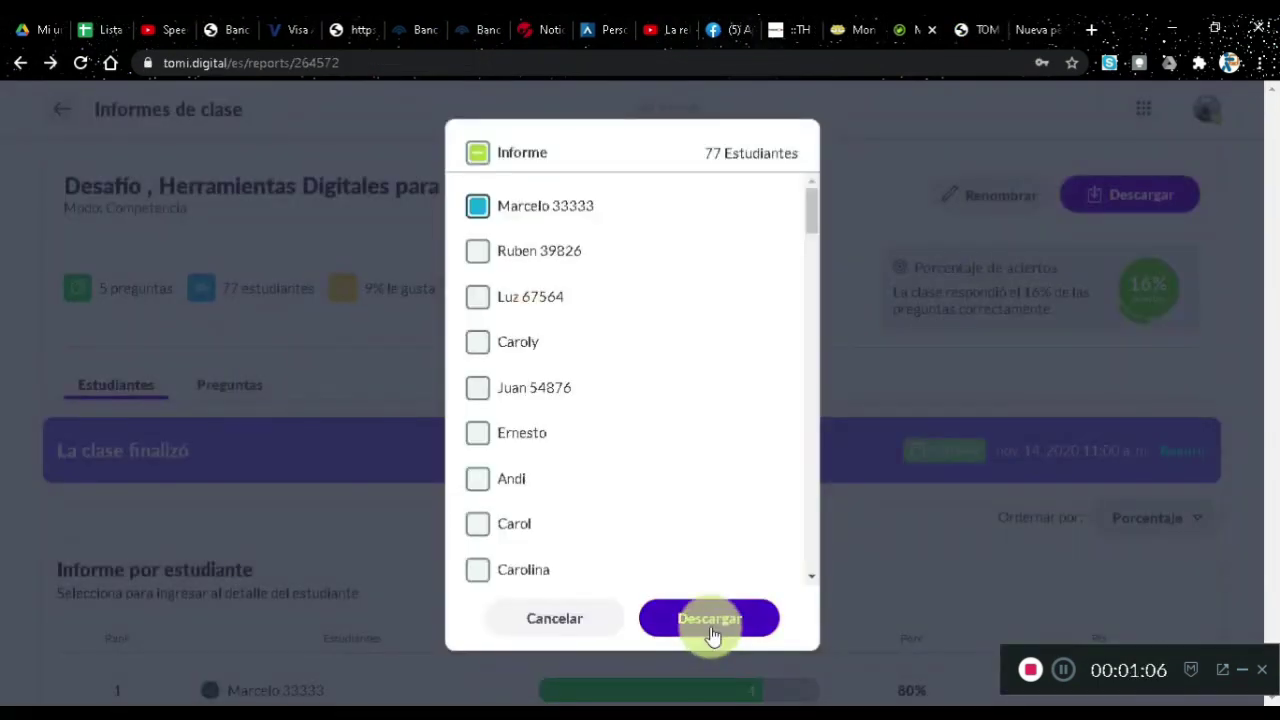
pyautogui.click(710, 622)
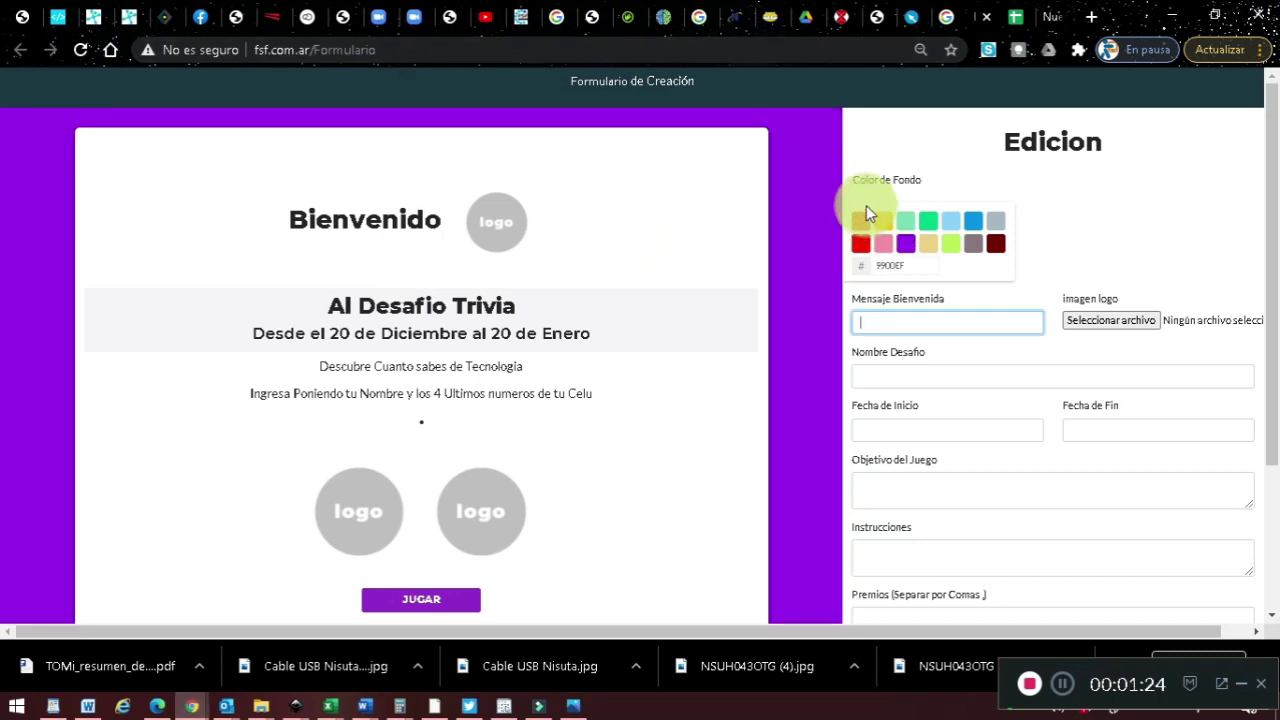
# - Try orange FF6900 and yellow as the challenge page's background colour, and return it to purple 9900EF
pyautogui.click(864, 225)
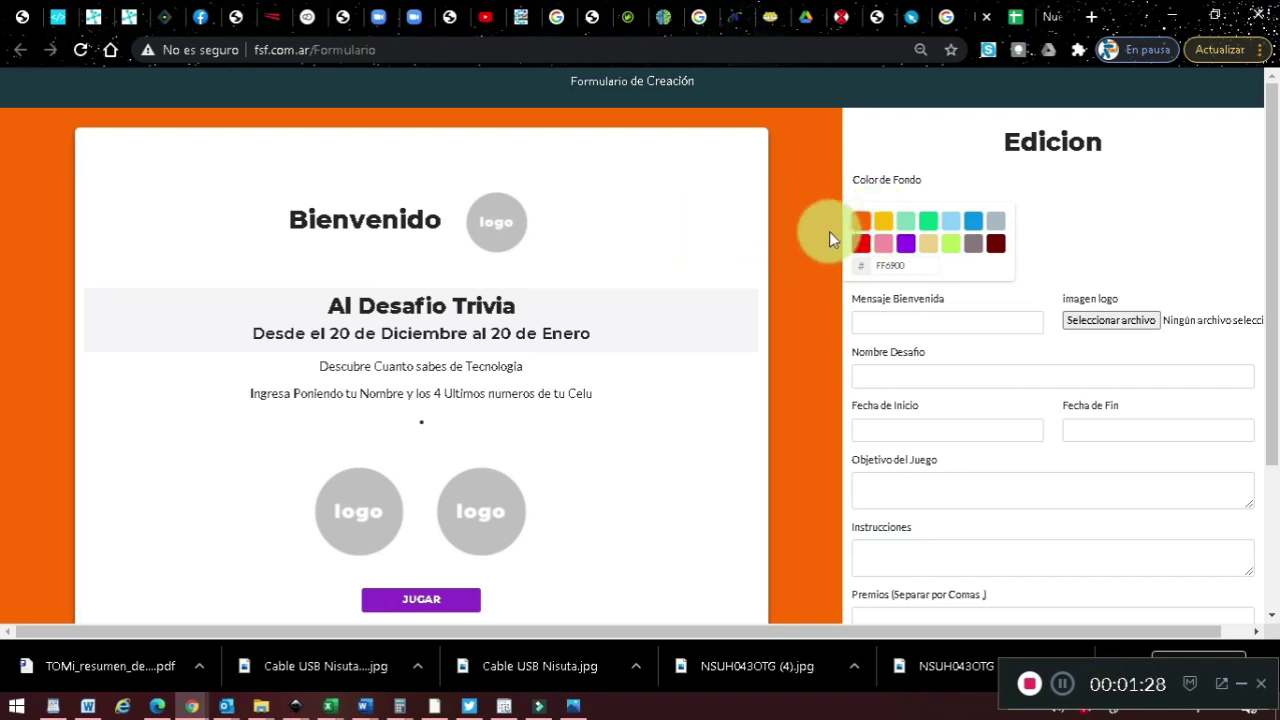
pyautogui.click(884, 221)
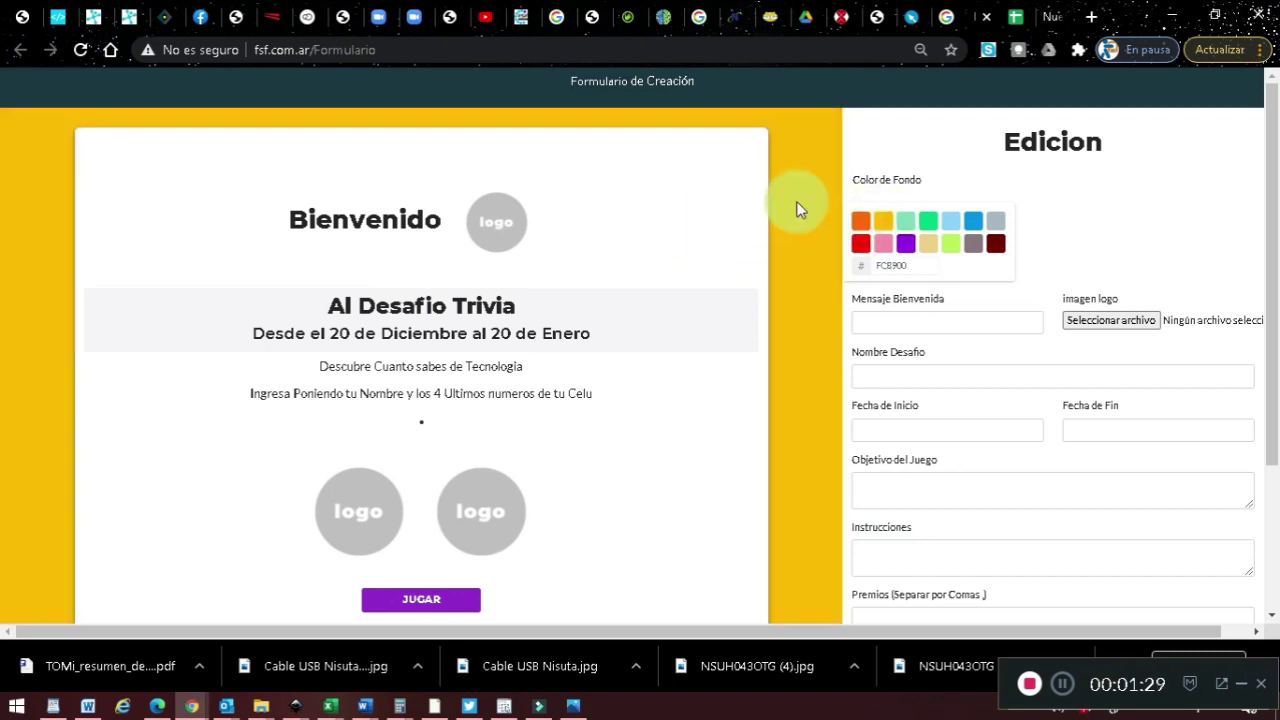
pyautogui.click(905, 246)
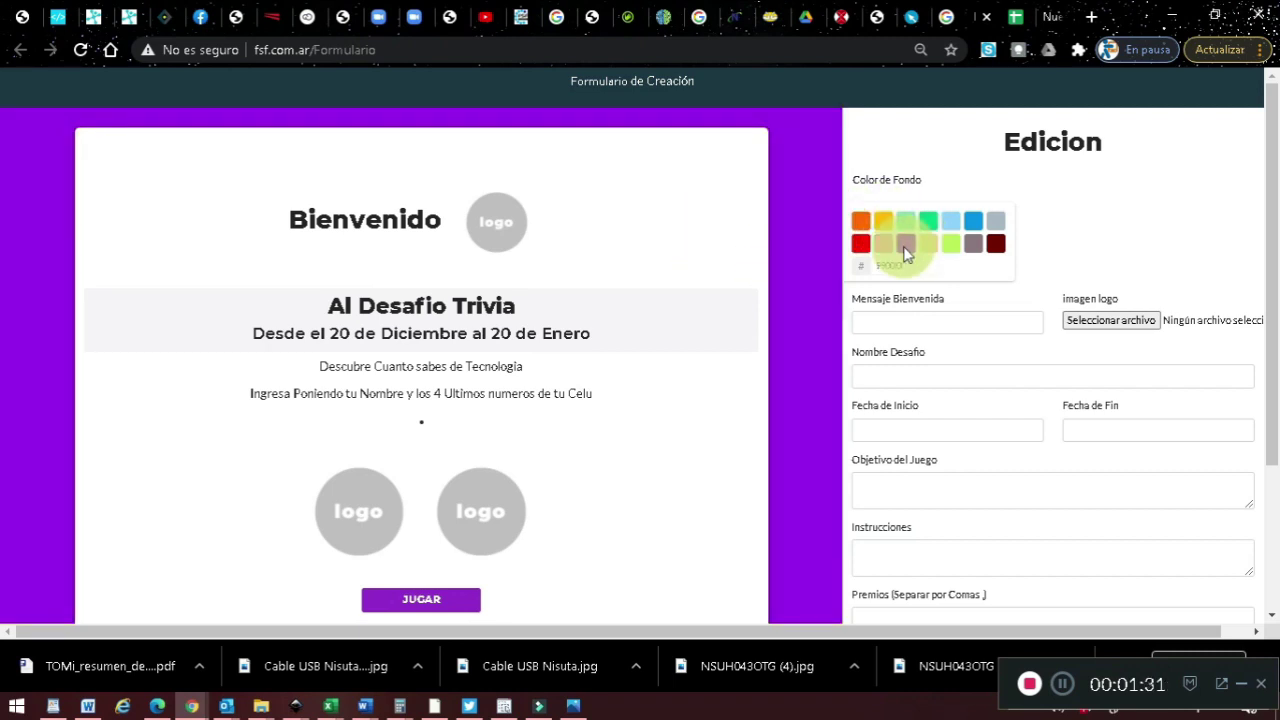
# - Set the welcome message to "Bienvenidos , al Mejor fin de año" and choose Foto Alumnos Zoom.jpg as the logo image
pyautogui.click(900, 319)
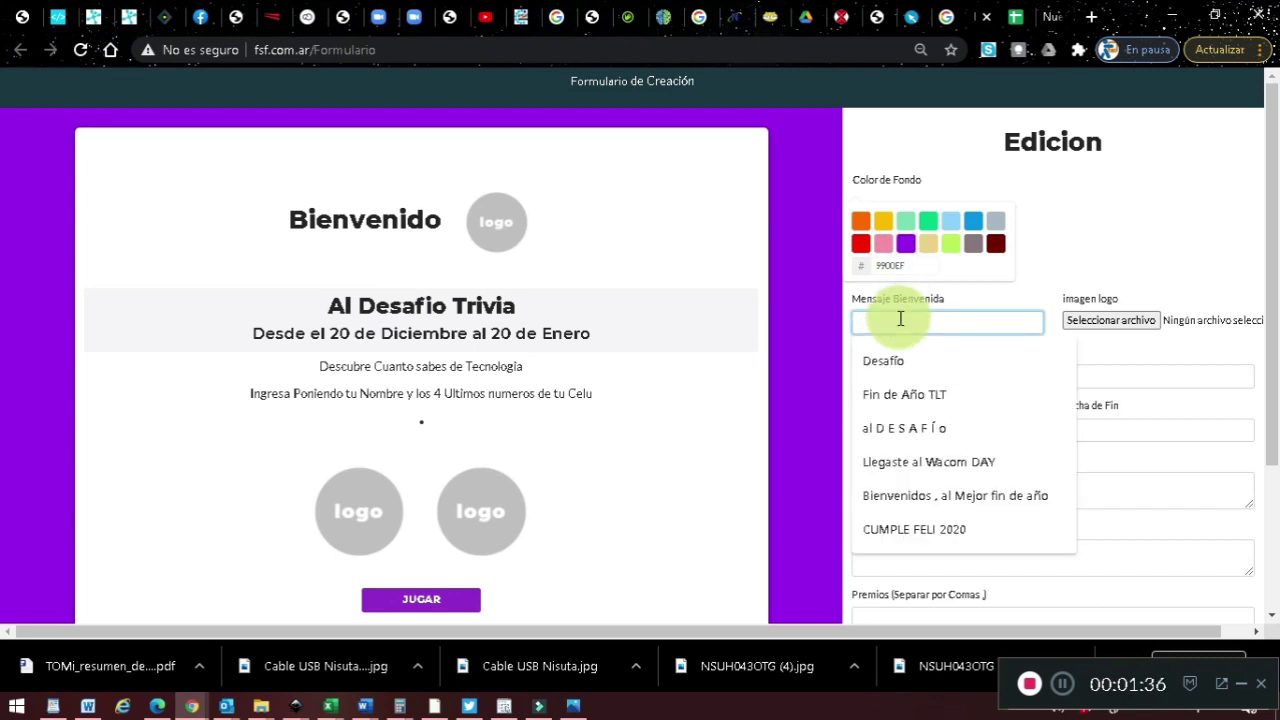
pyautogui.write('Bienvenidos , al Mejor fin de año')
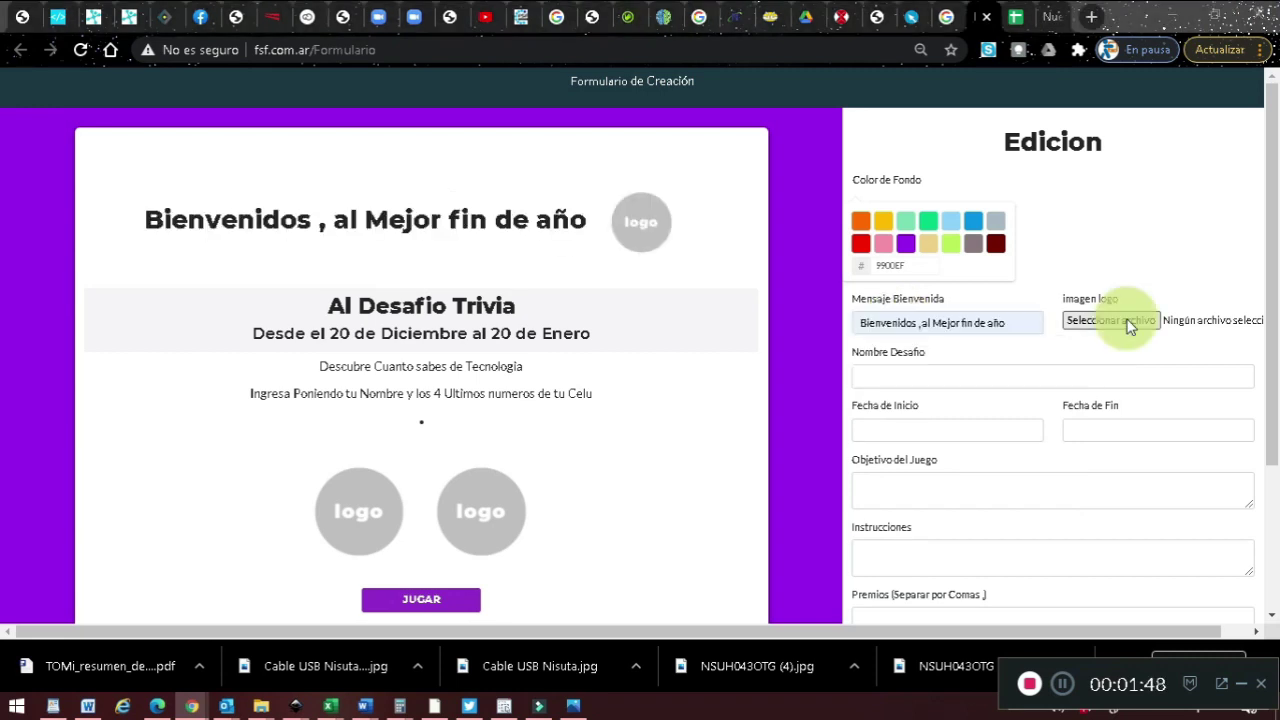
pyautogui.click(1128, 323)
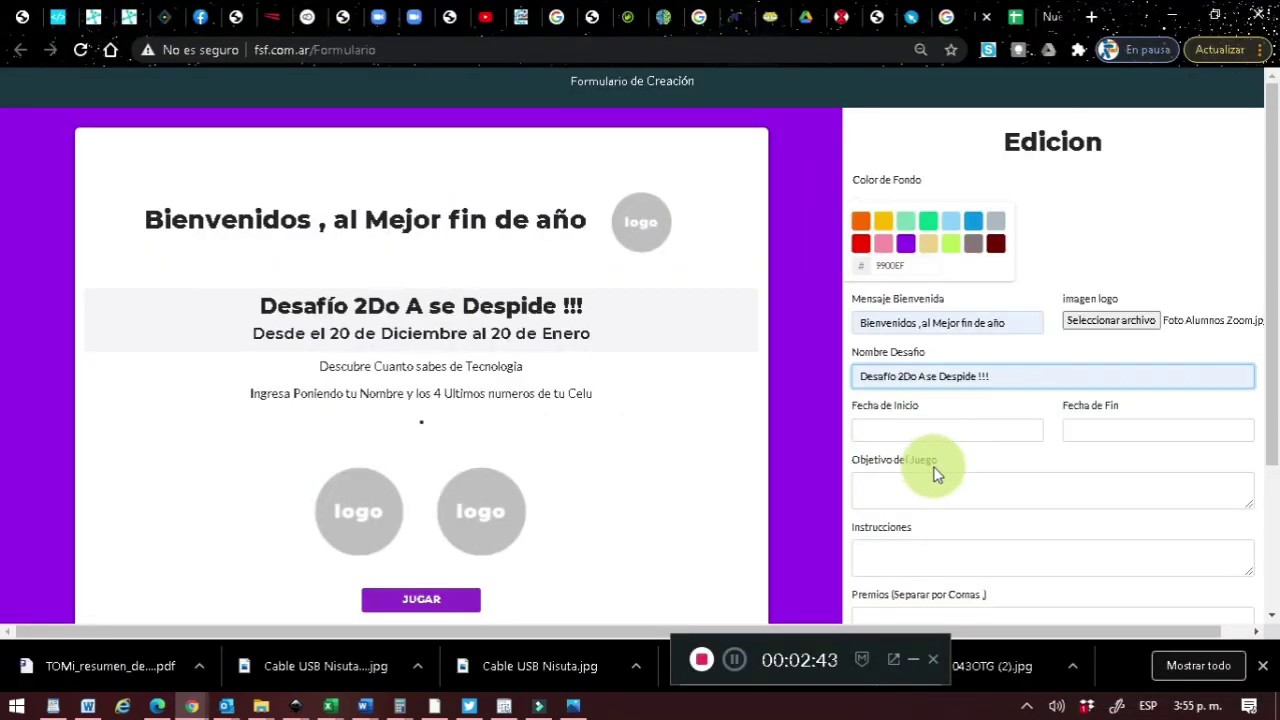
# - Fill in the dates 15 de Diciembre to 17 de Diciembre, objective, instructions and prizes, with prize images Foto Alumnos 1.jpg and Foto Escuela 1.jpg
pyautogui.click(930, 488)
pyautogui.click(926, 428)
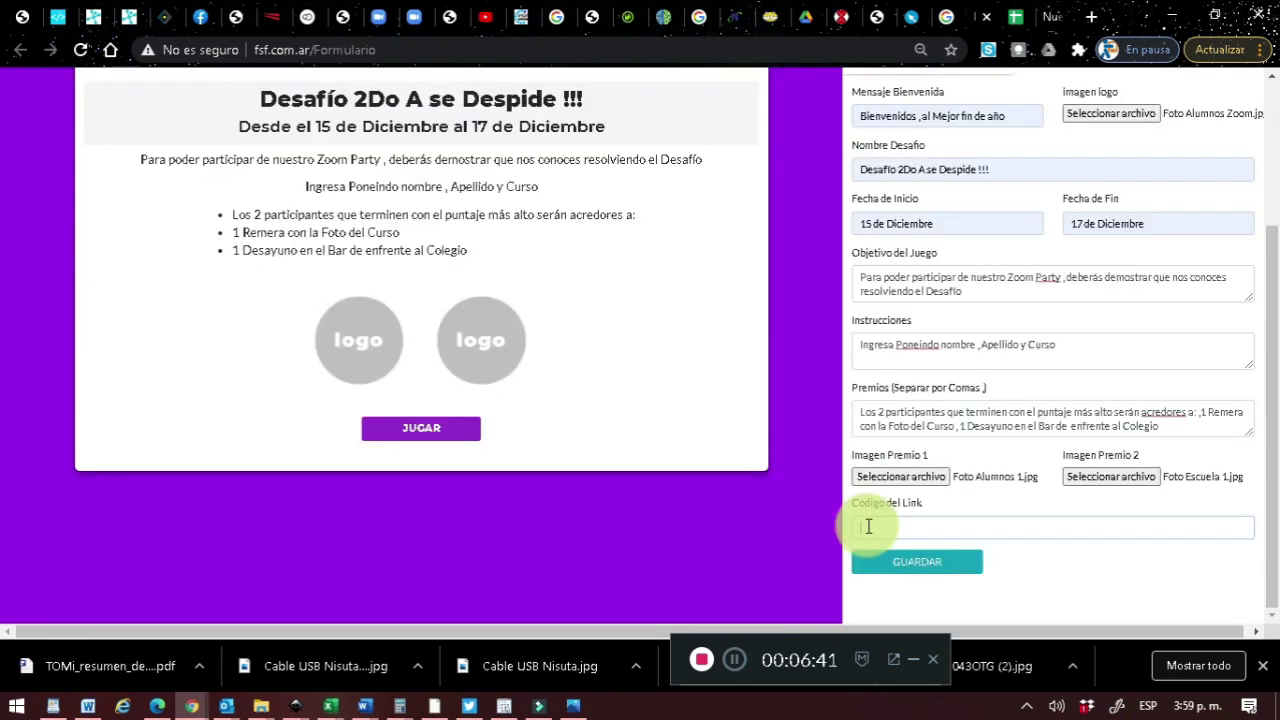
# - Set the challenge page's link code to 2195
pyautogui.click(868, 527)
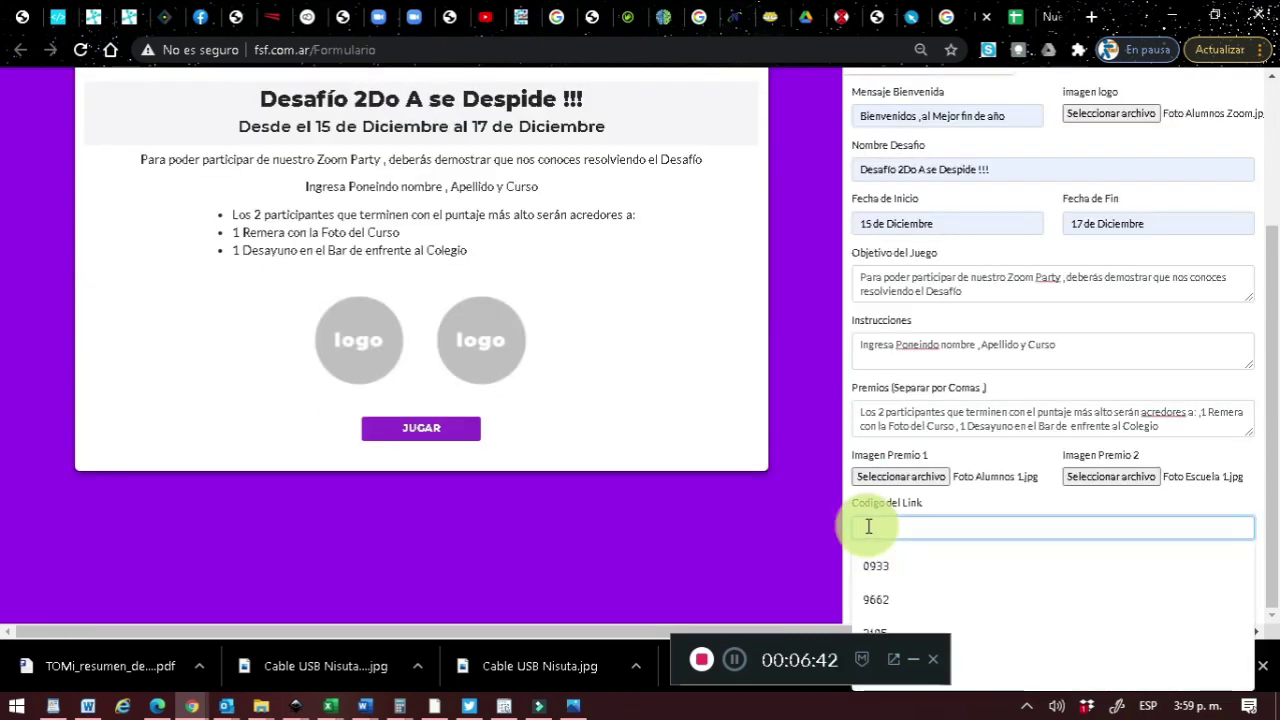
pyautogui.click(388, 318)
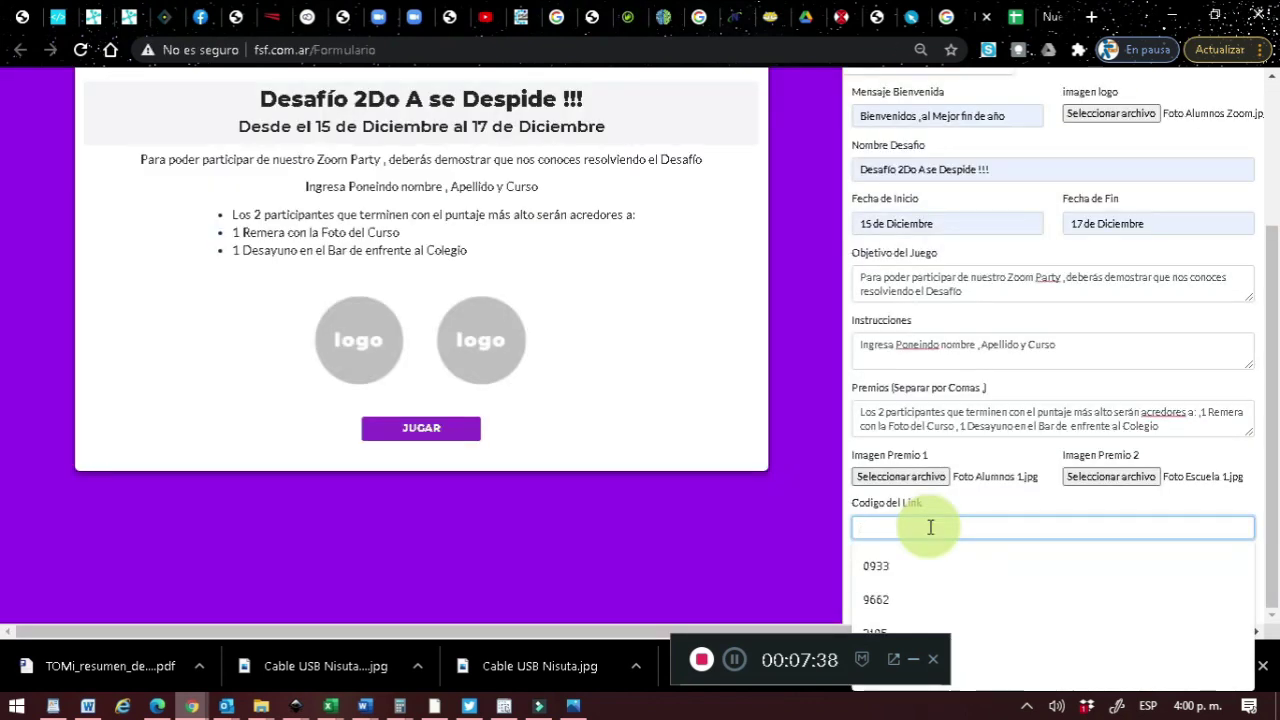
pyautogui.write('219')
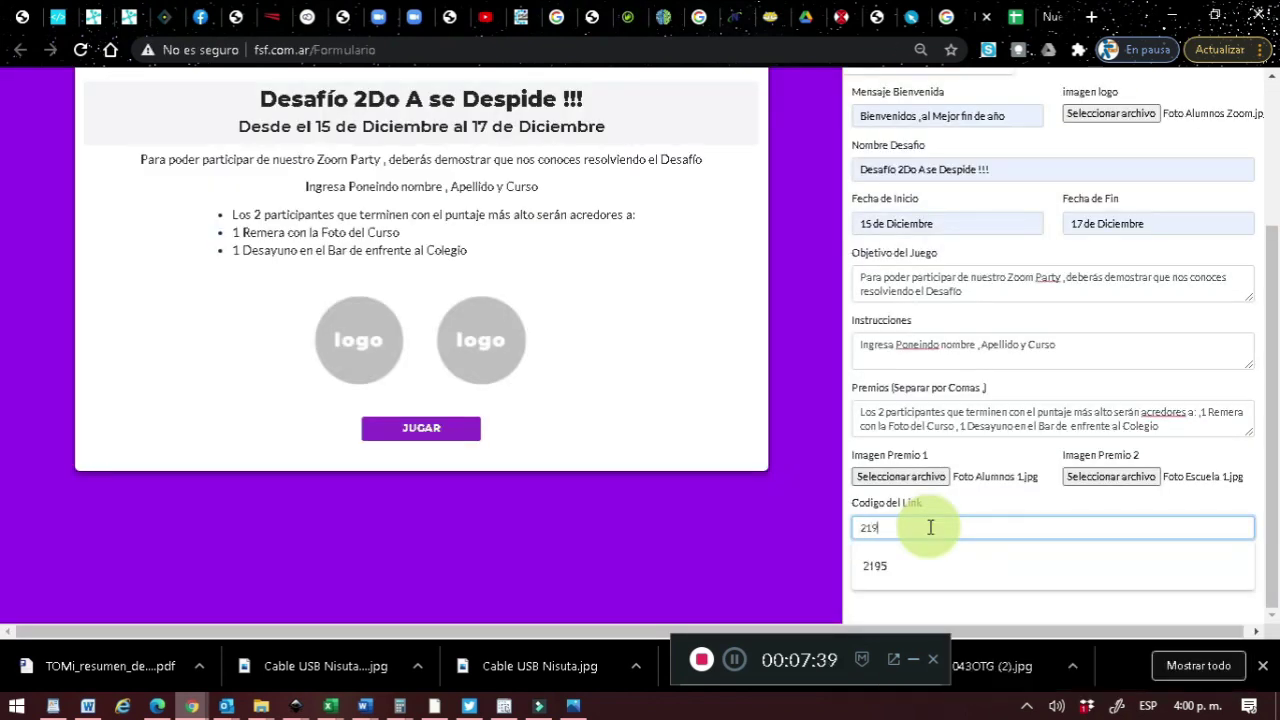
pyautogui.write('5')
# - Save the challenge page and launch the game from the published welcome page
pyautogui.click(914, 561)
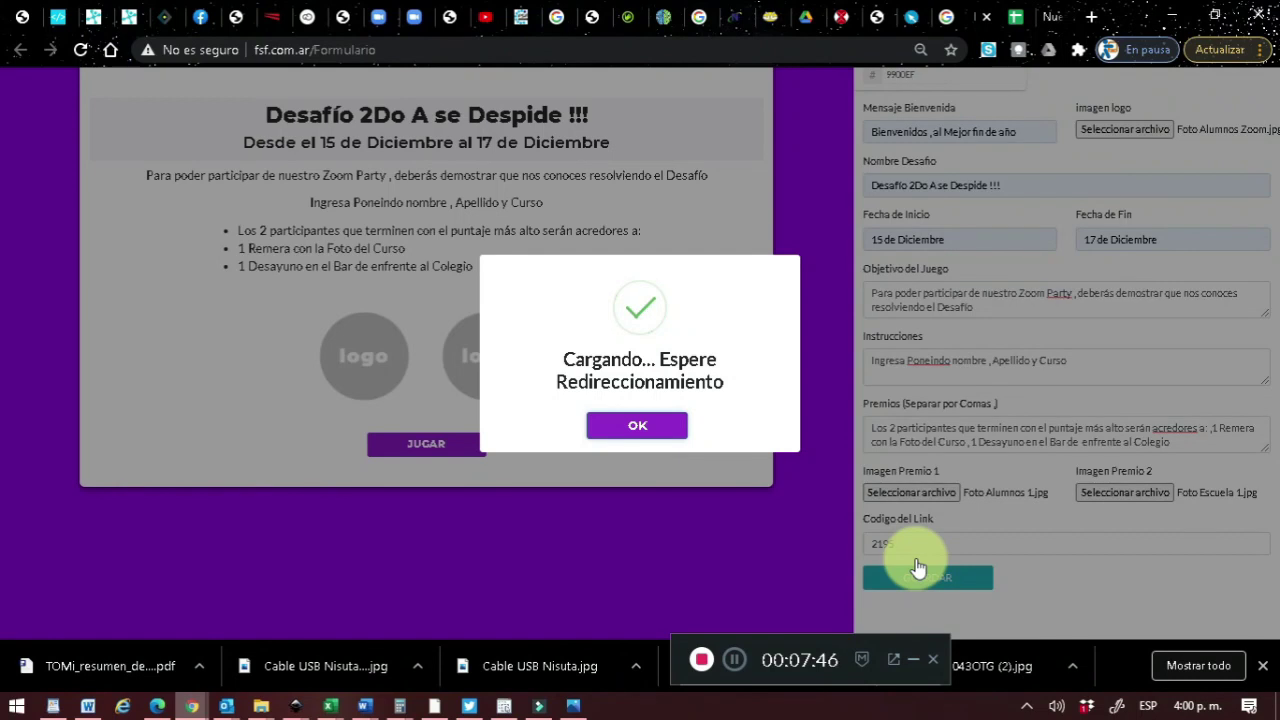
pyautogui.click(648, 430)
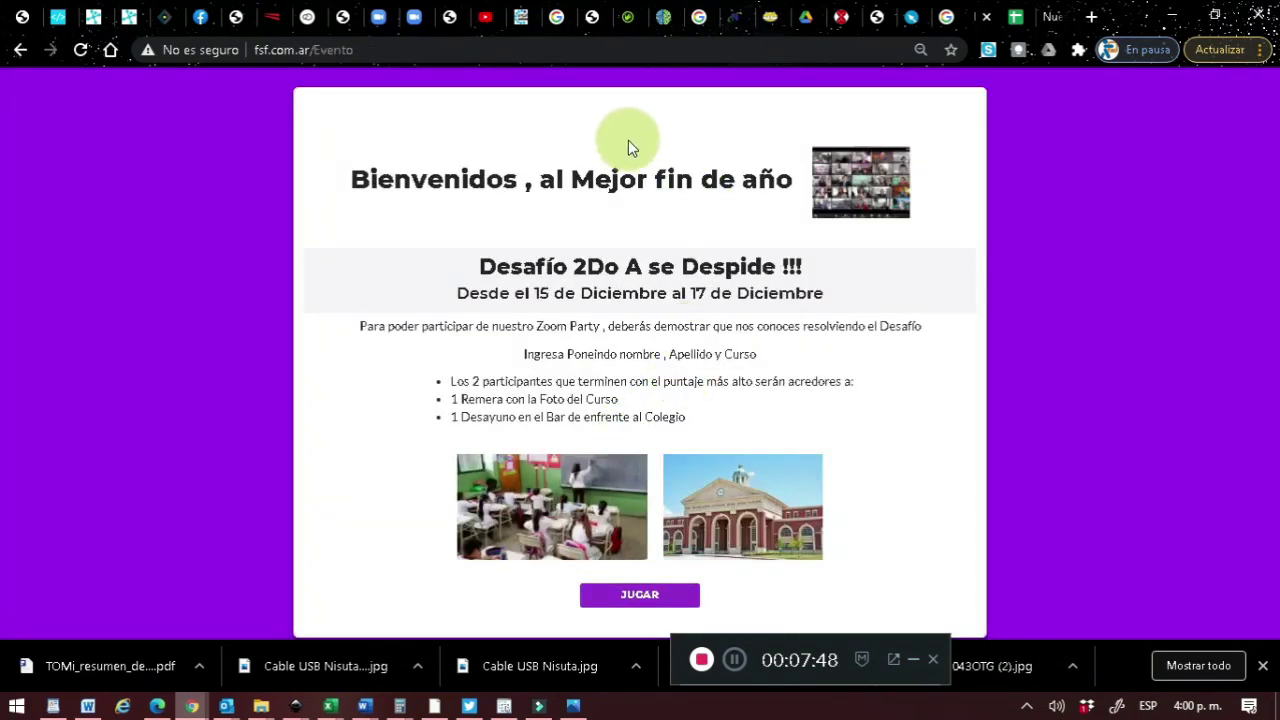
pyautogui.click(630, 598)
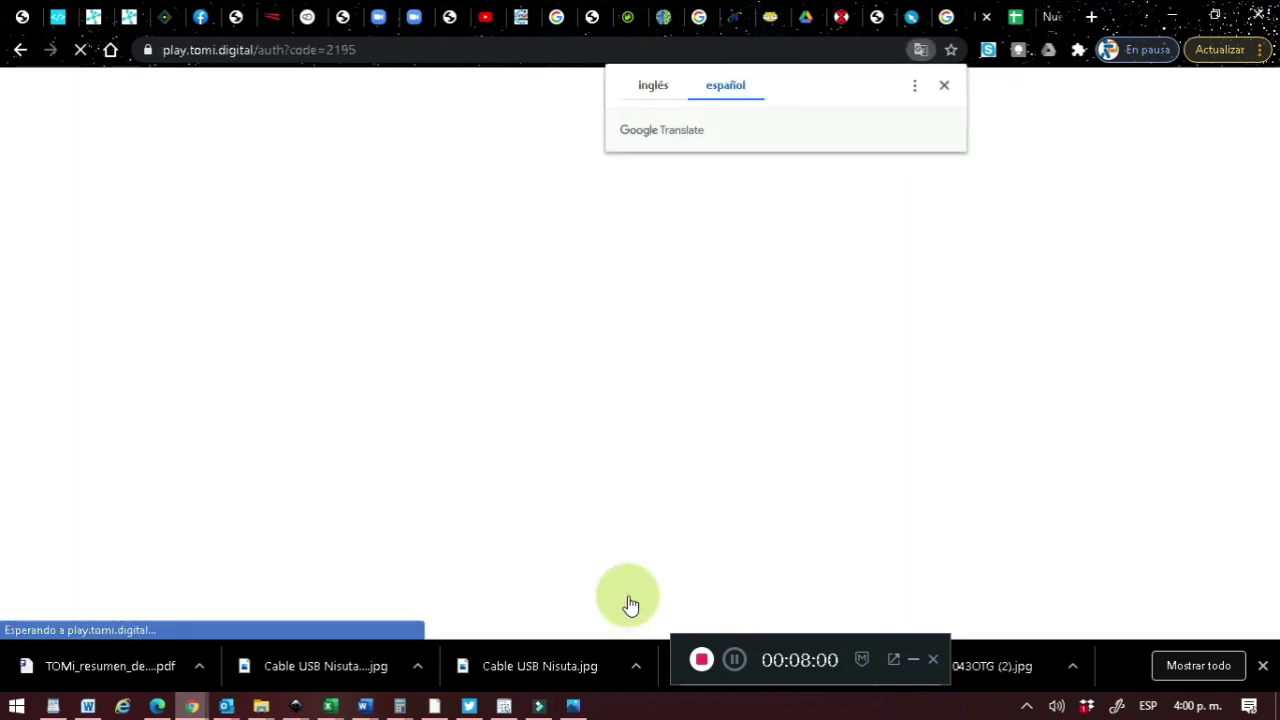